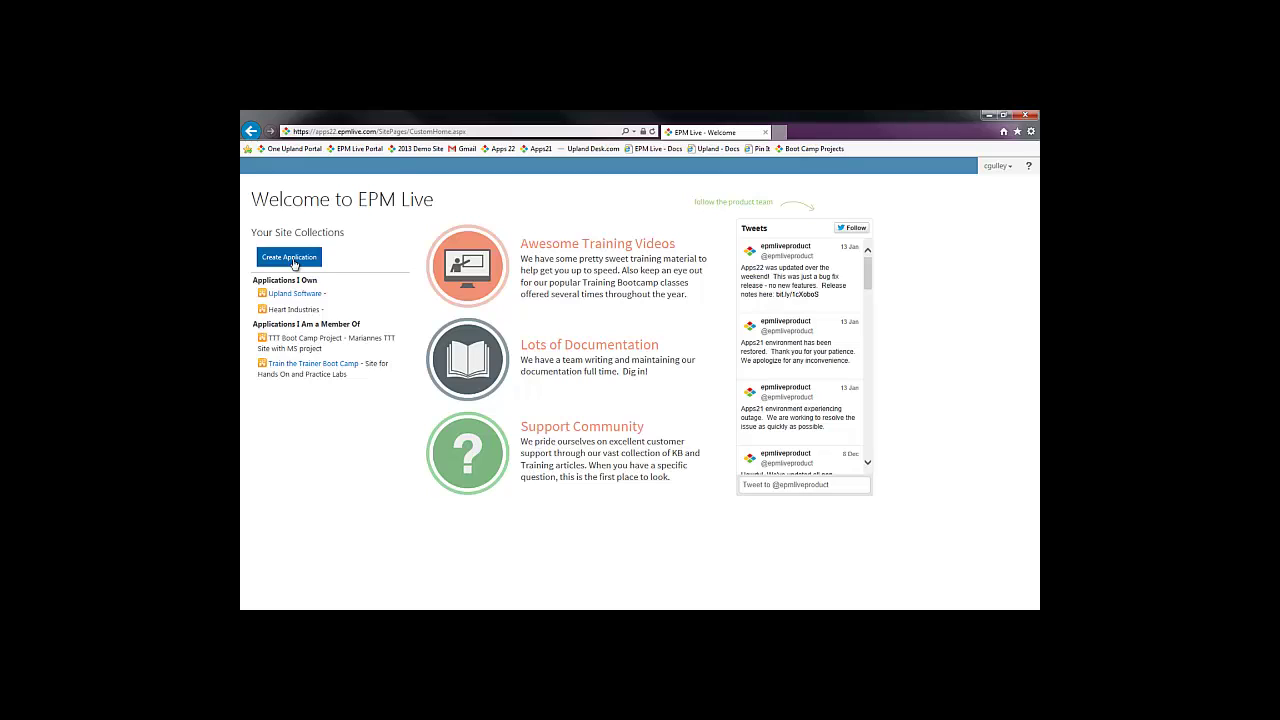
- Begin a new application and read the additional information about the Project Portfolio Management template
left_click(293, 262)
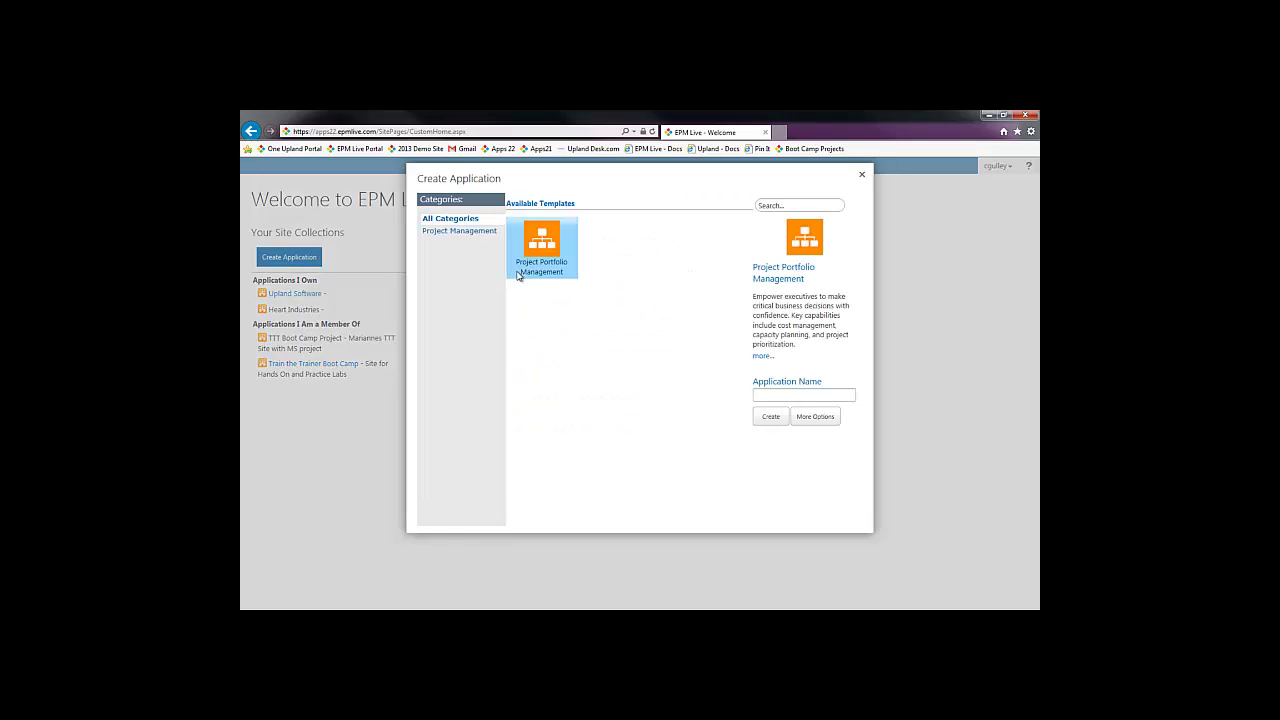
left_click(762, 358)
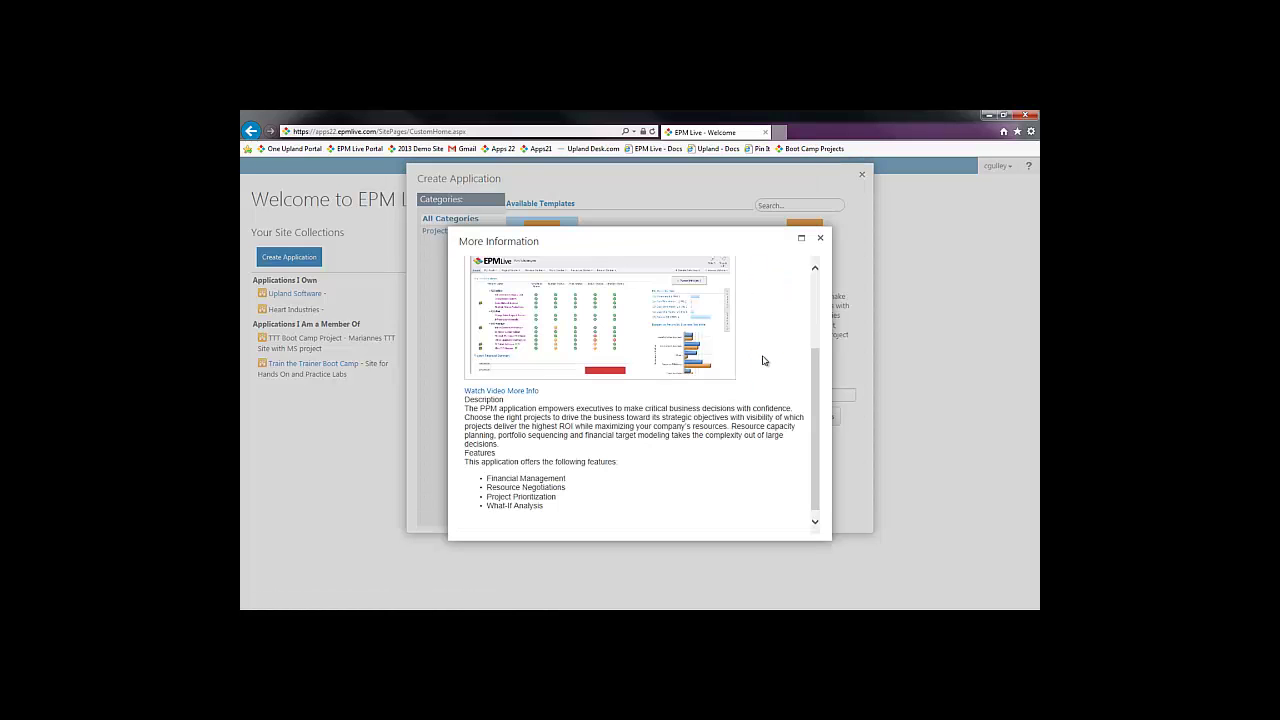
scroll(618, 393, "up", 3)
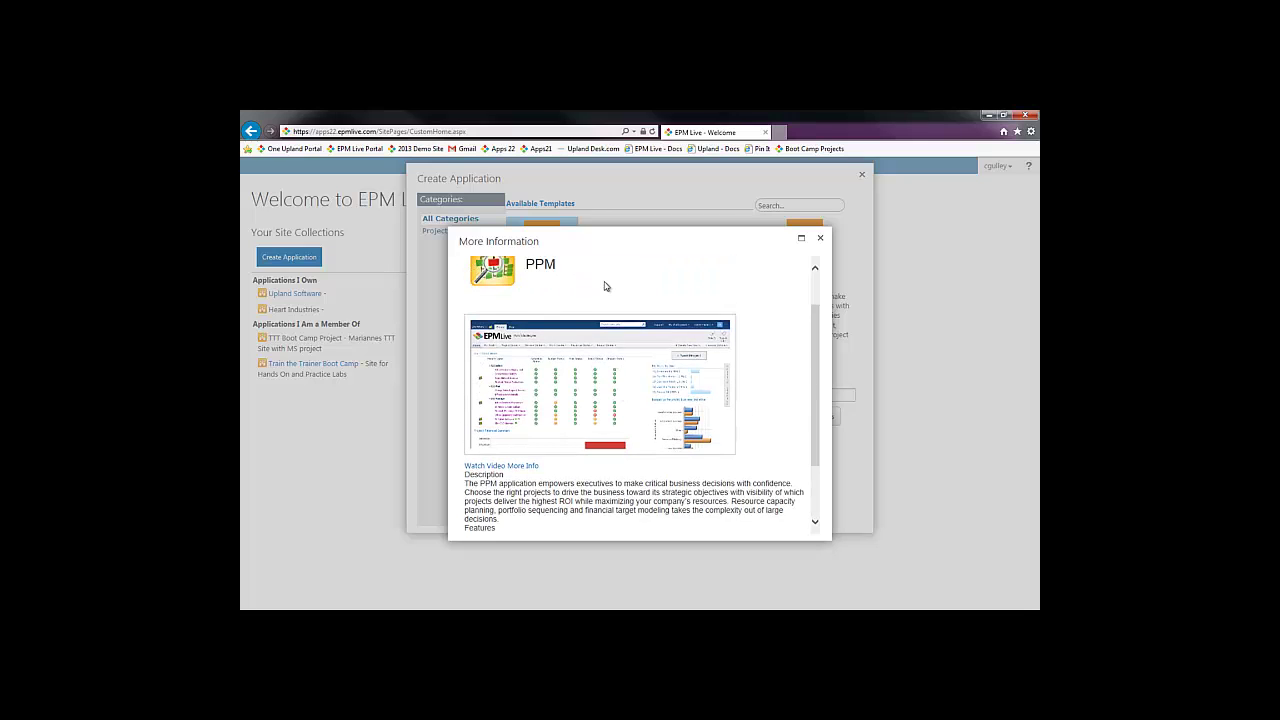
left_click(820, 238)
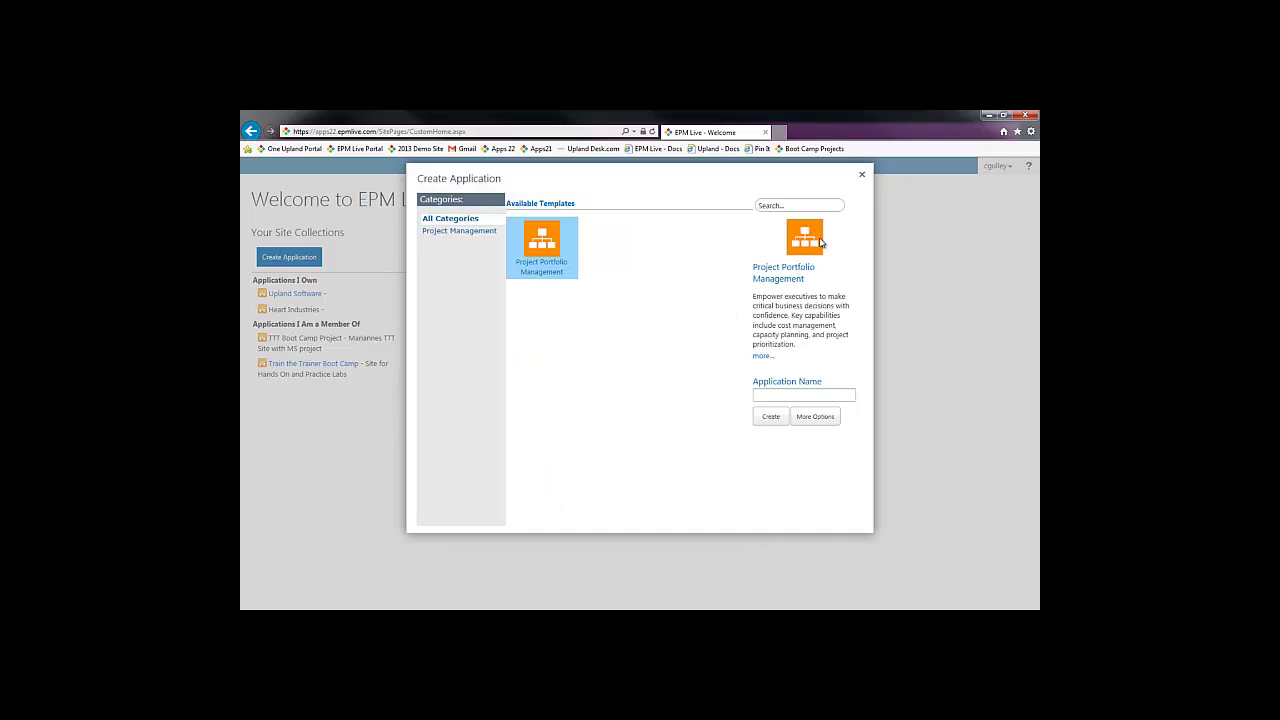
- Name the application iTech Inc., keep the iTechInc workspace URL and the existing account, and create it
left_click(829, 395)
type("iTech Inc.")
left_click(815, 417)
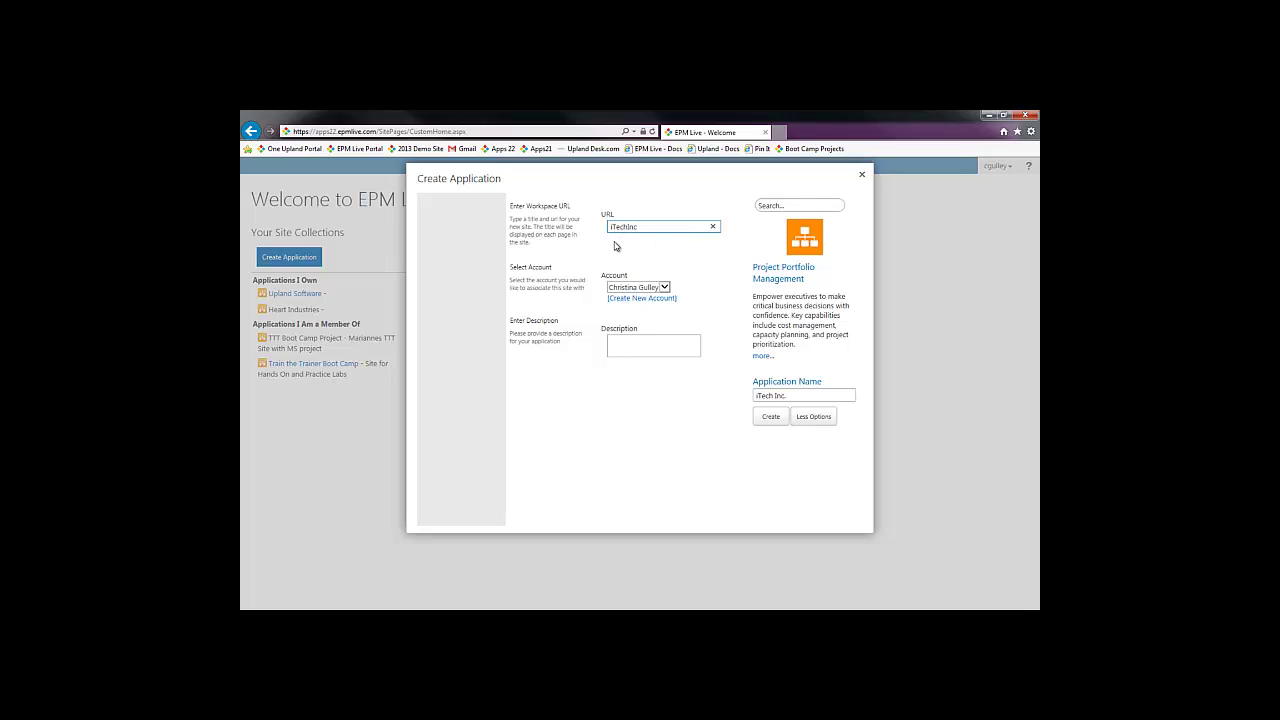
left_click(666, 229)
left_click(665, 287)
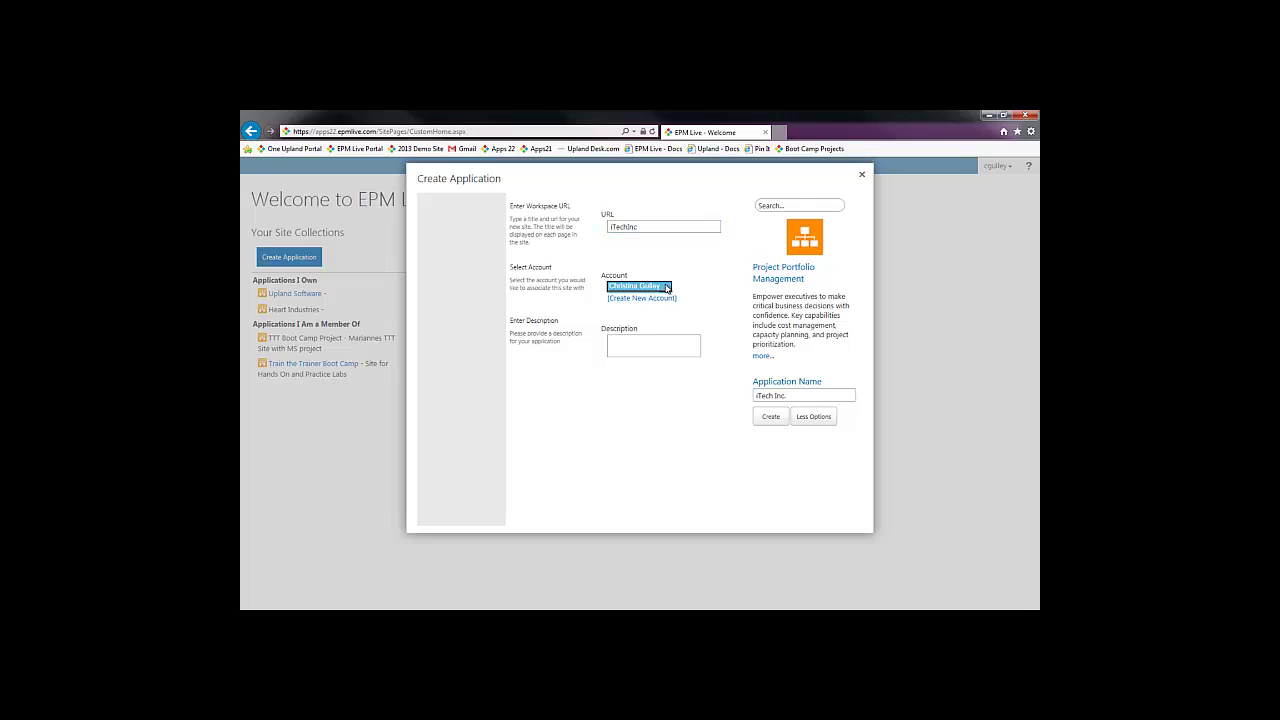
left_click(670, 284)
left_click(771, 418)
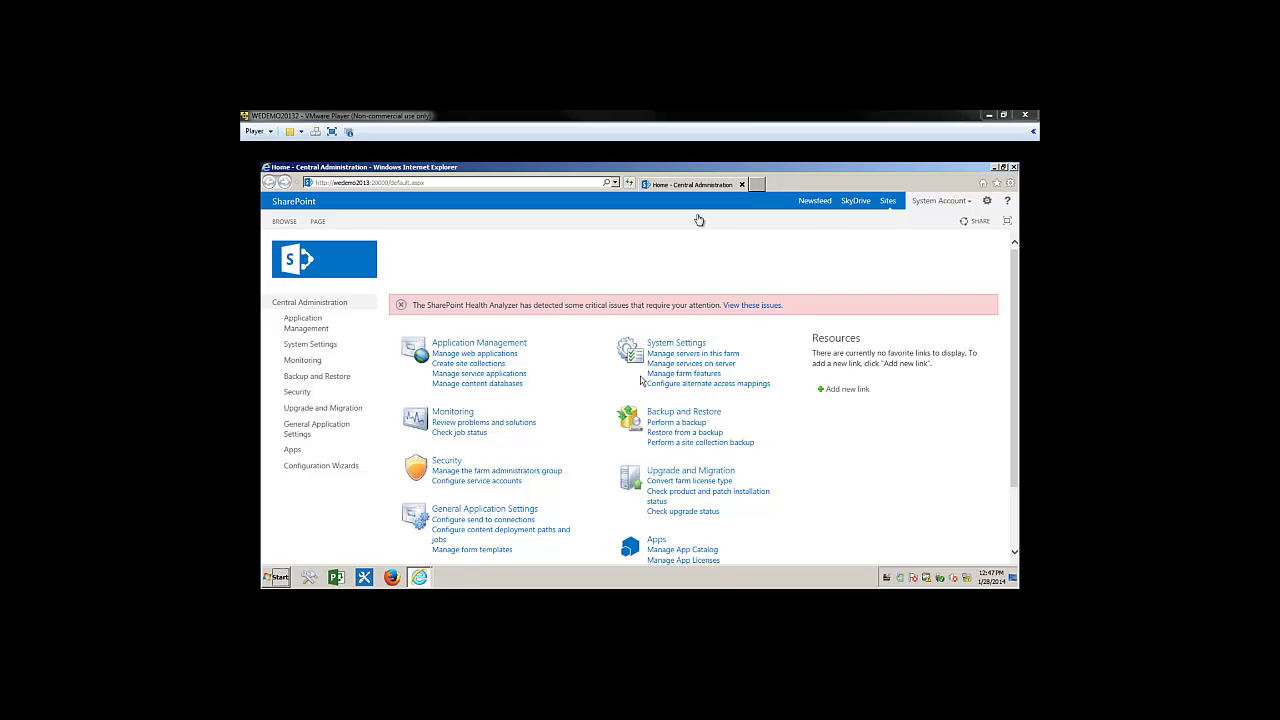
- In SharePoint Central Administration, open WorkEngine's site collection creation form and check the web application options
left_click(313, 430)
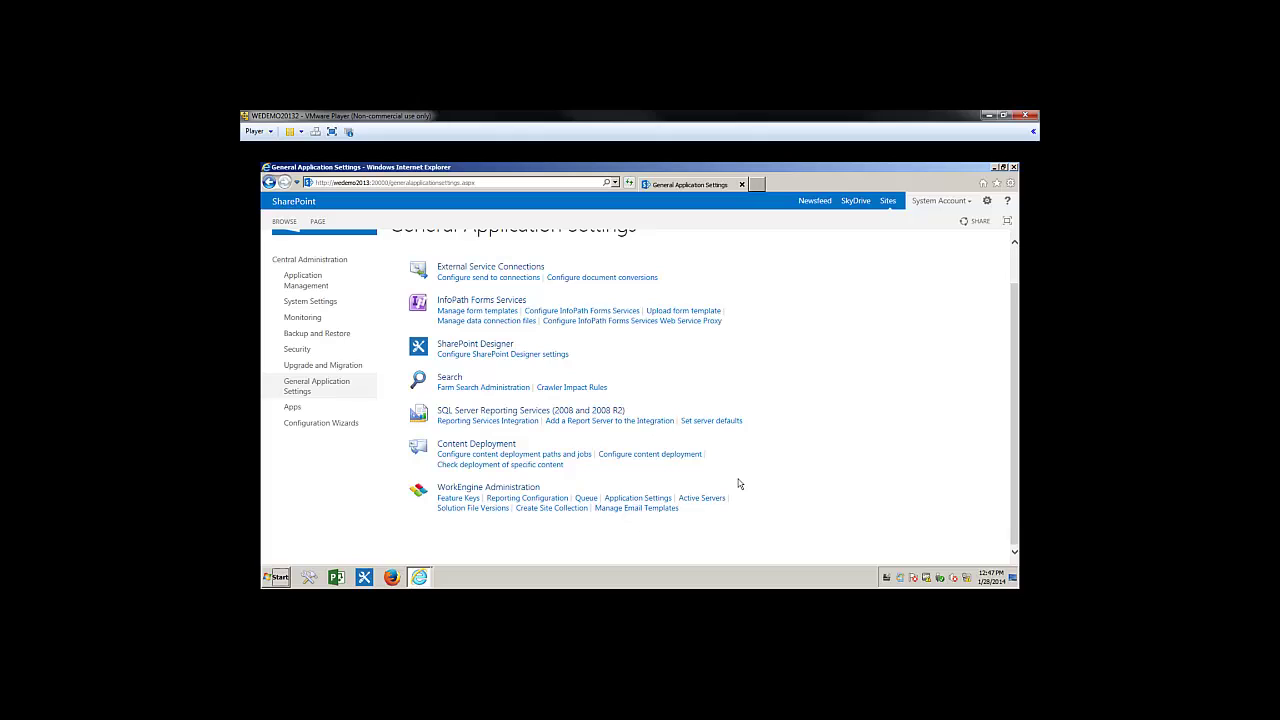
left_click(548, 508)
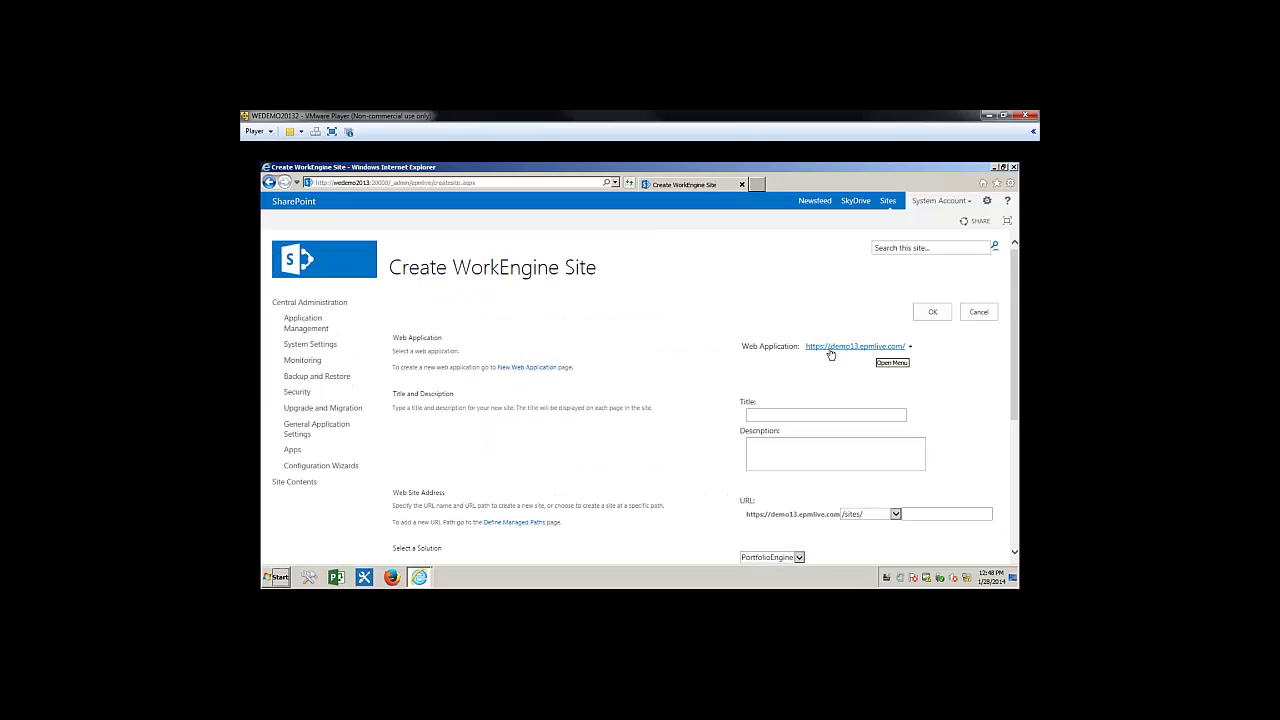
left_click(910, 348)
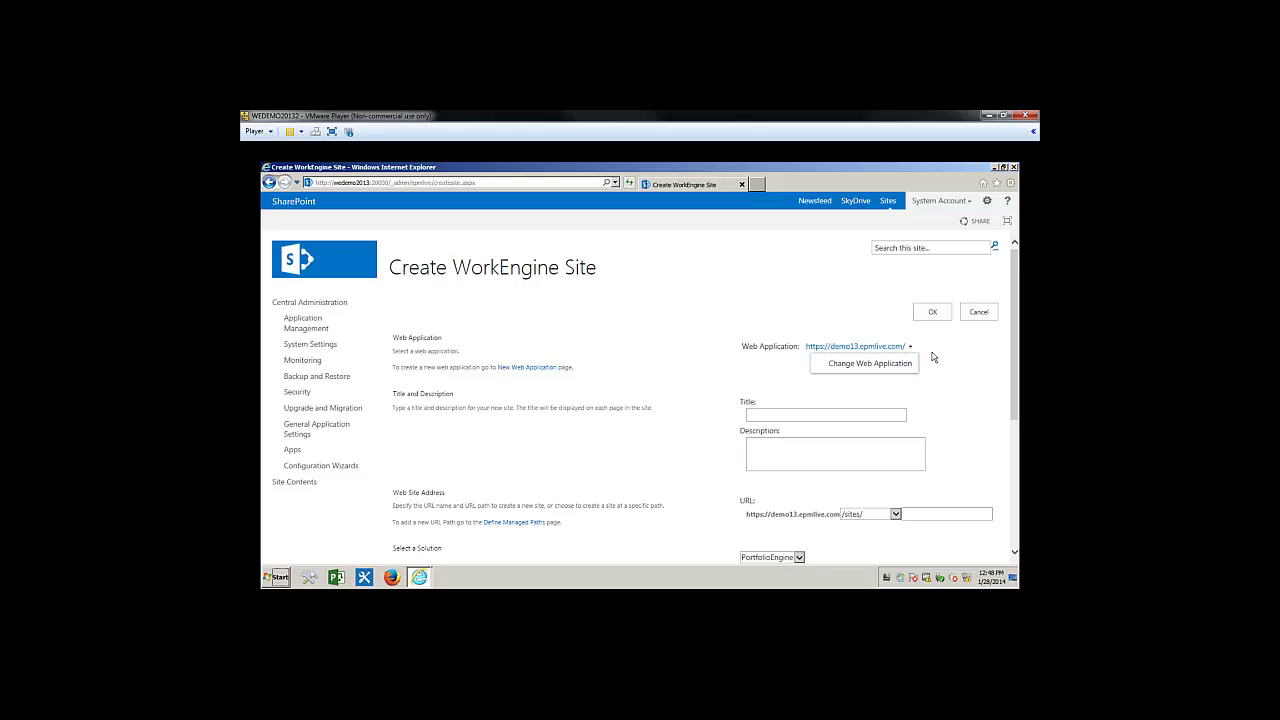
left_click(933, 357)
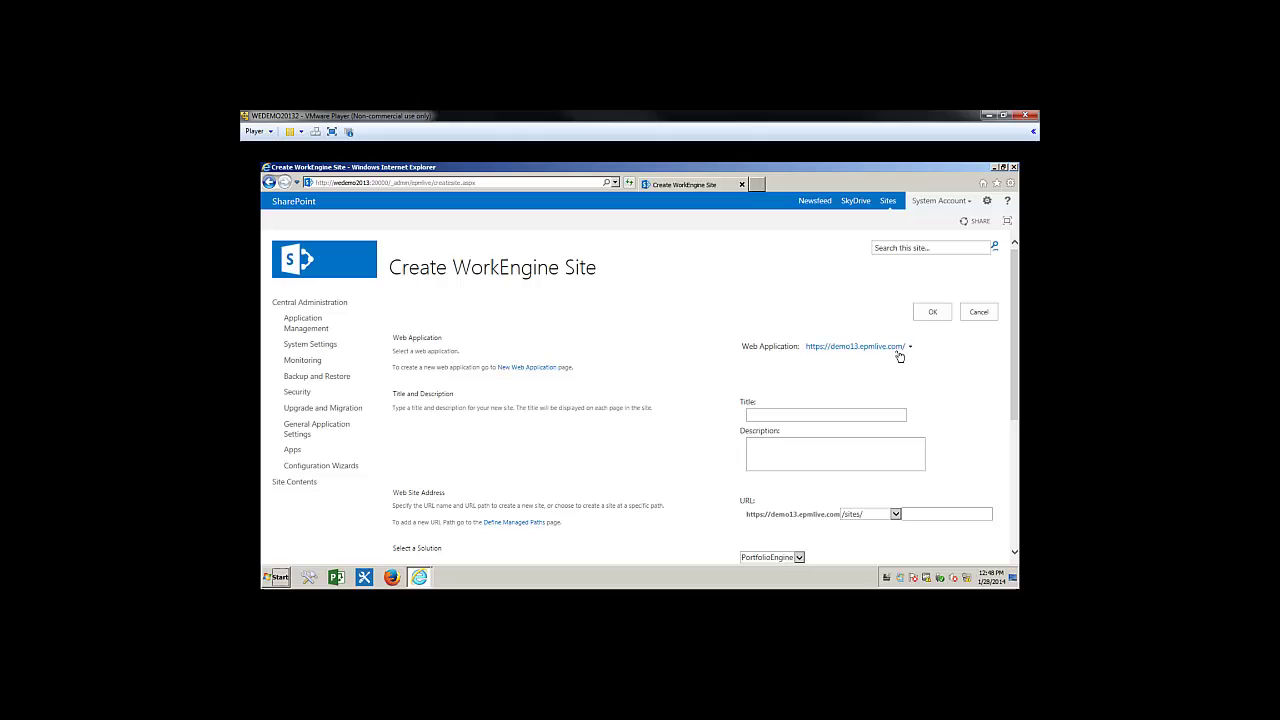
- Title the new WorkEngine site Heart Inc. and leave its description blank
left_click(865, 416)
type("Heart ")
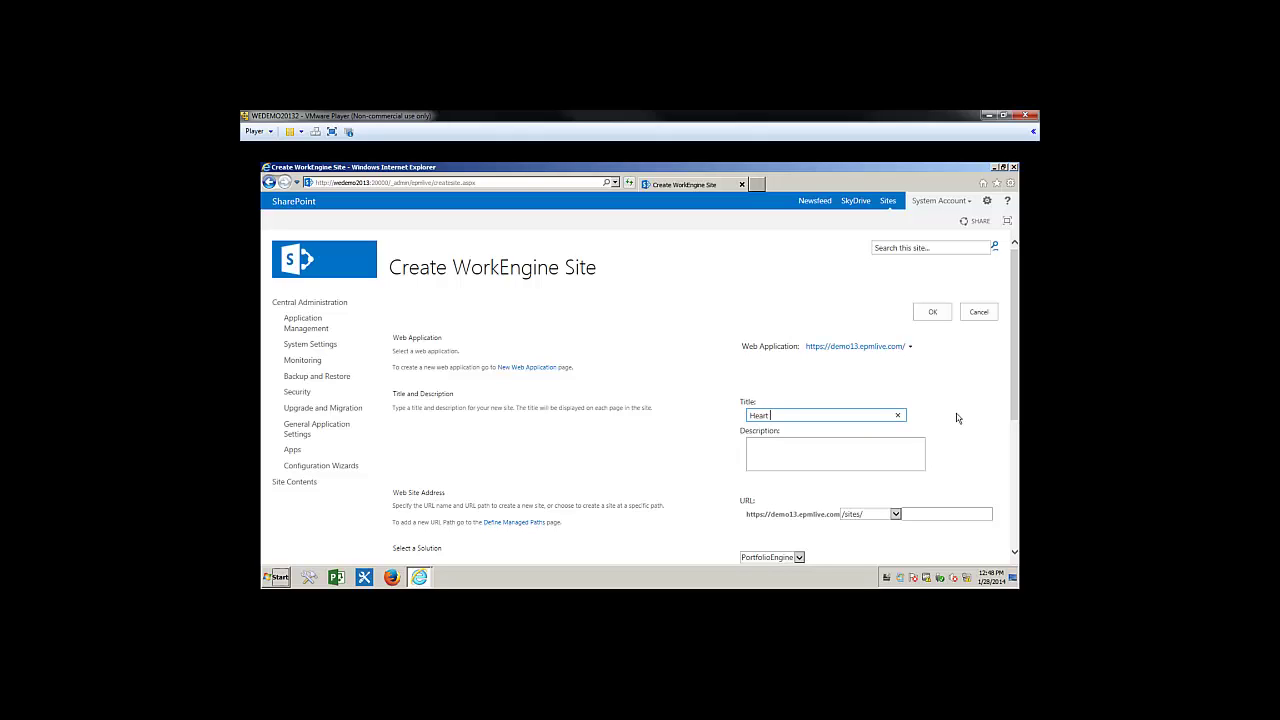
type("Inc.")
left_click(977, 459)
scroll(977, 459, "down", 2)
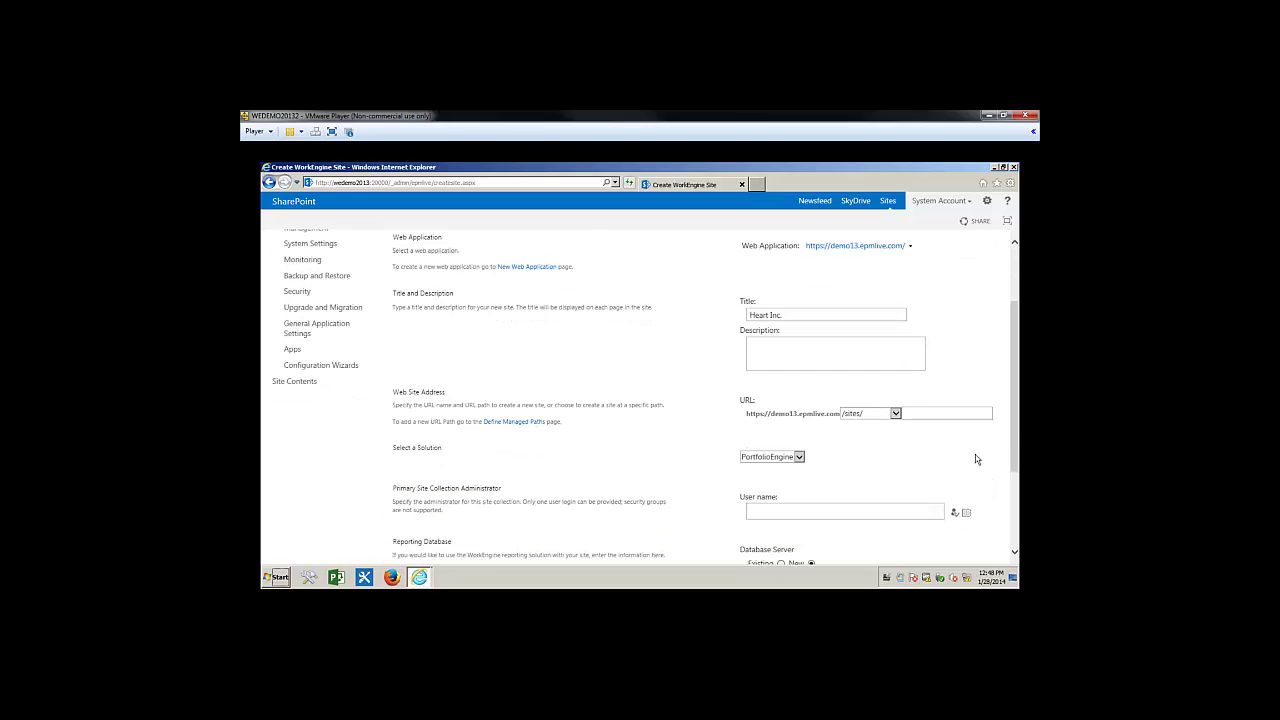
- Set the site's URL name under /sites/ to heart and keep PortfolioEngine as the solution
left_click(921, 411)
type("heart")
left_click(800, 458)
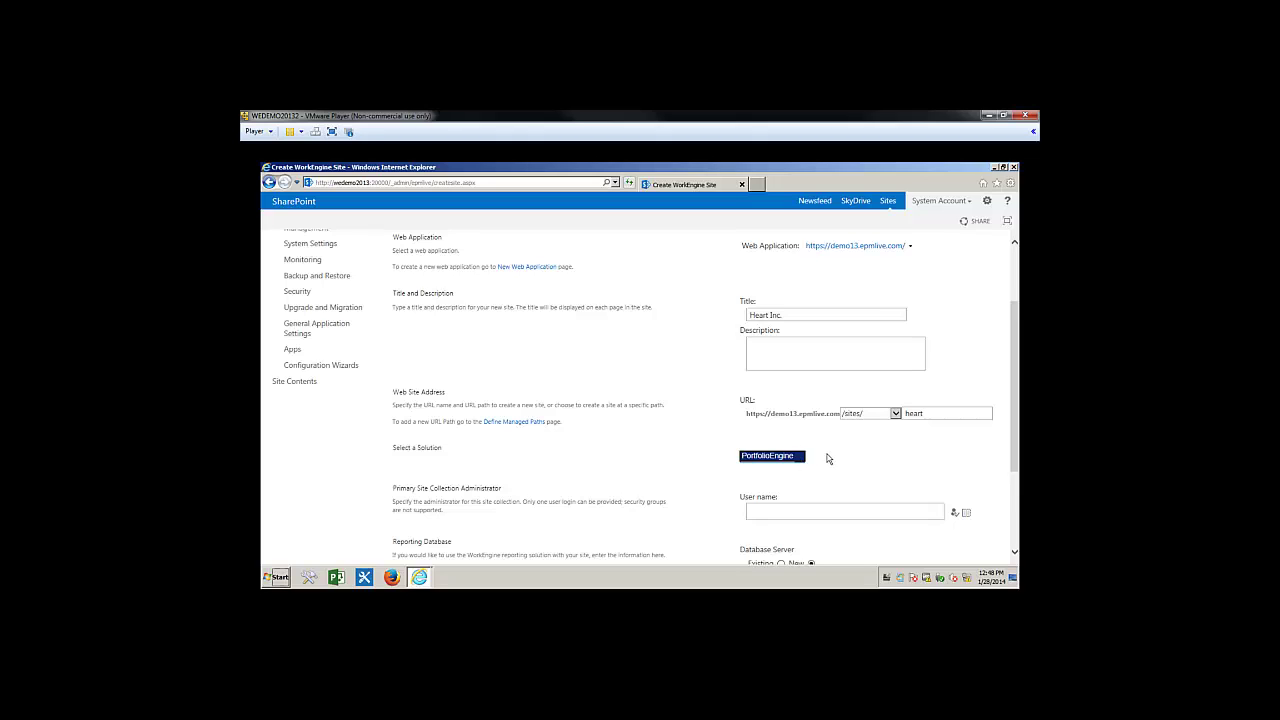
left_click(827, 458)
- Assign the primary site collection administrator by entering a user's name, choosing the matching person and validating the entry
scroll(825, 463, "down", 1)
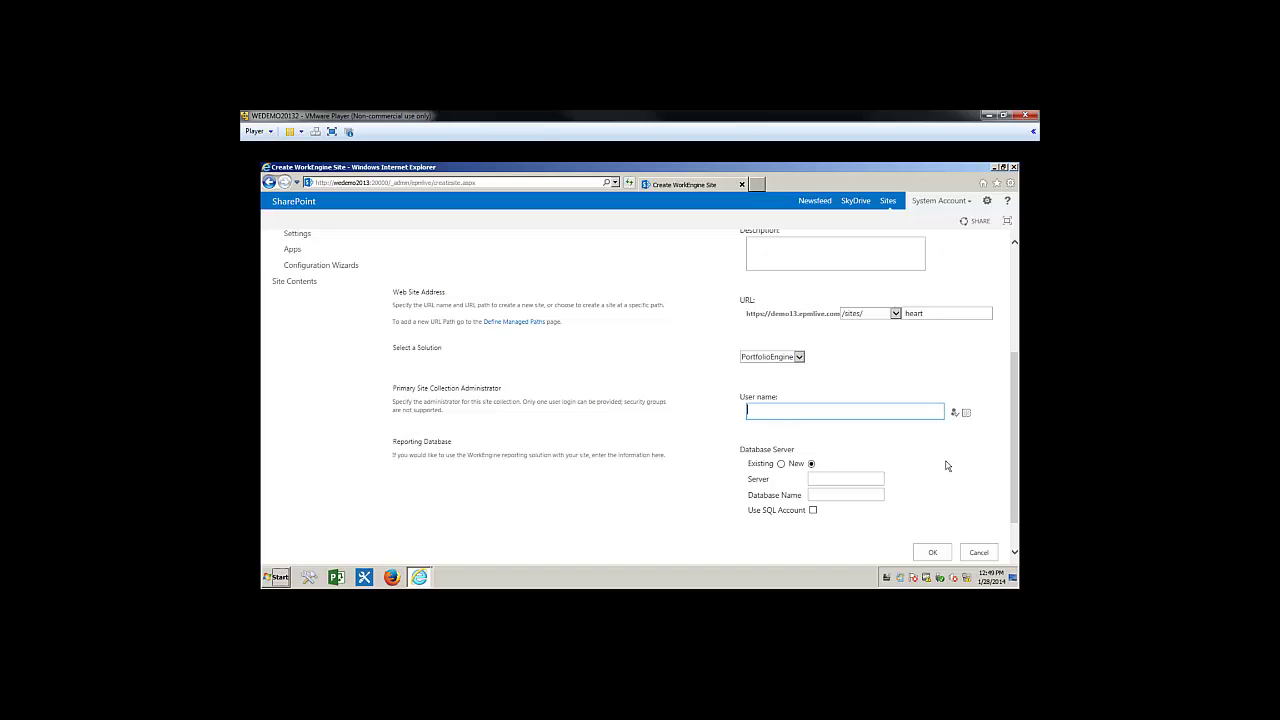
type("steve")
left_click(955, 413)
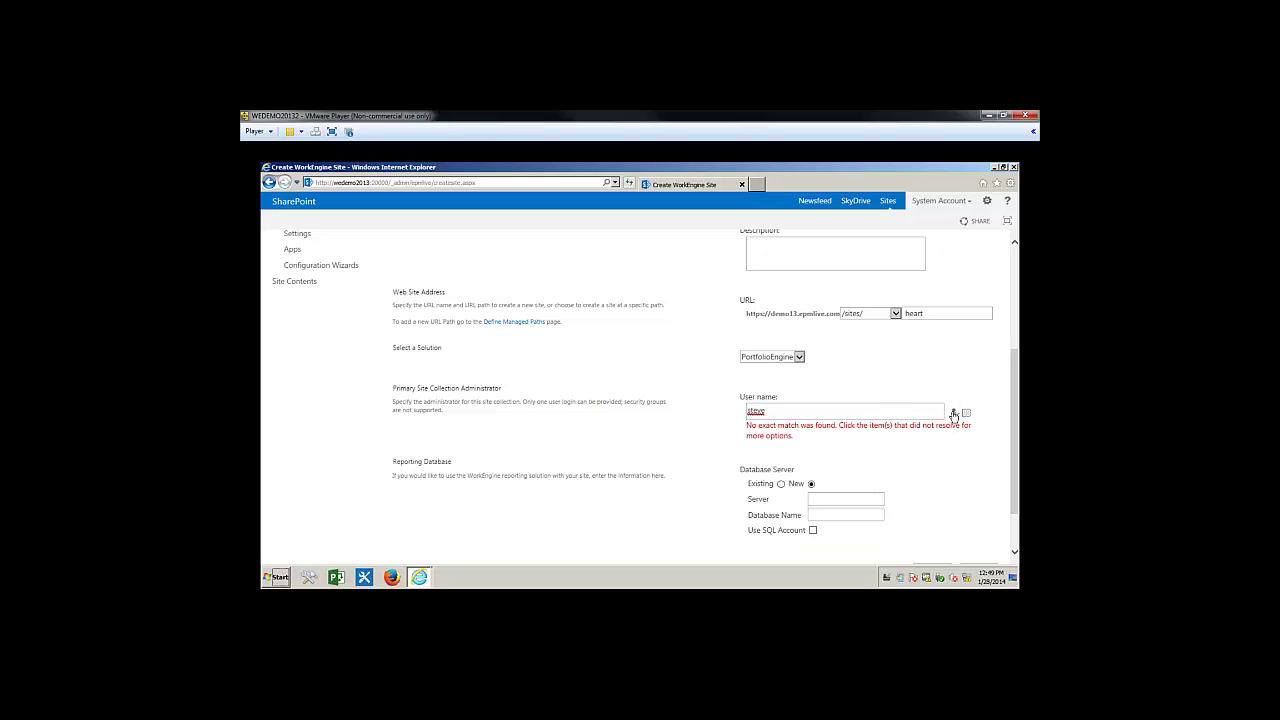
left_click(756, 411)
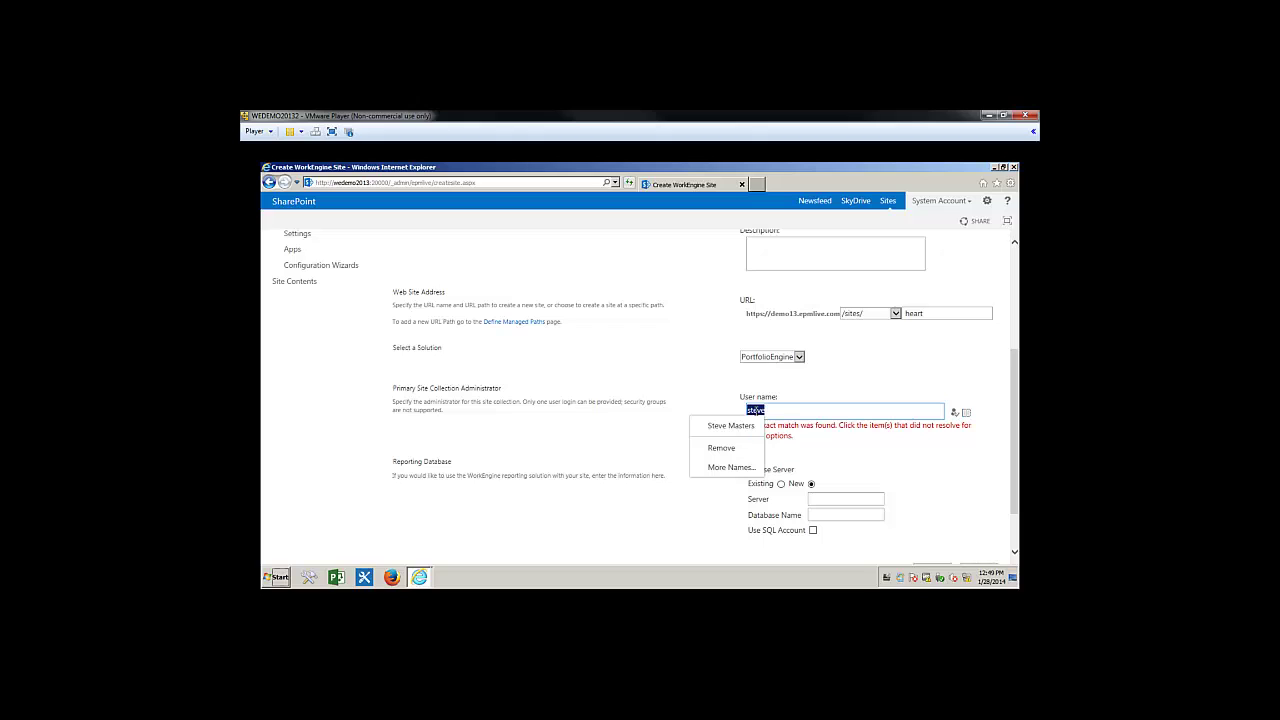
left_click(721, 427)
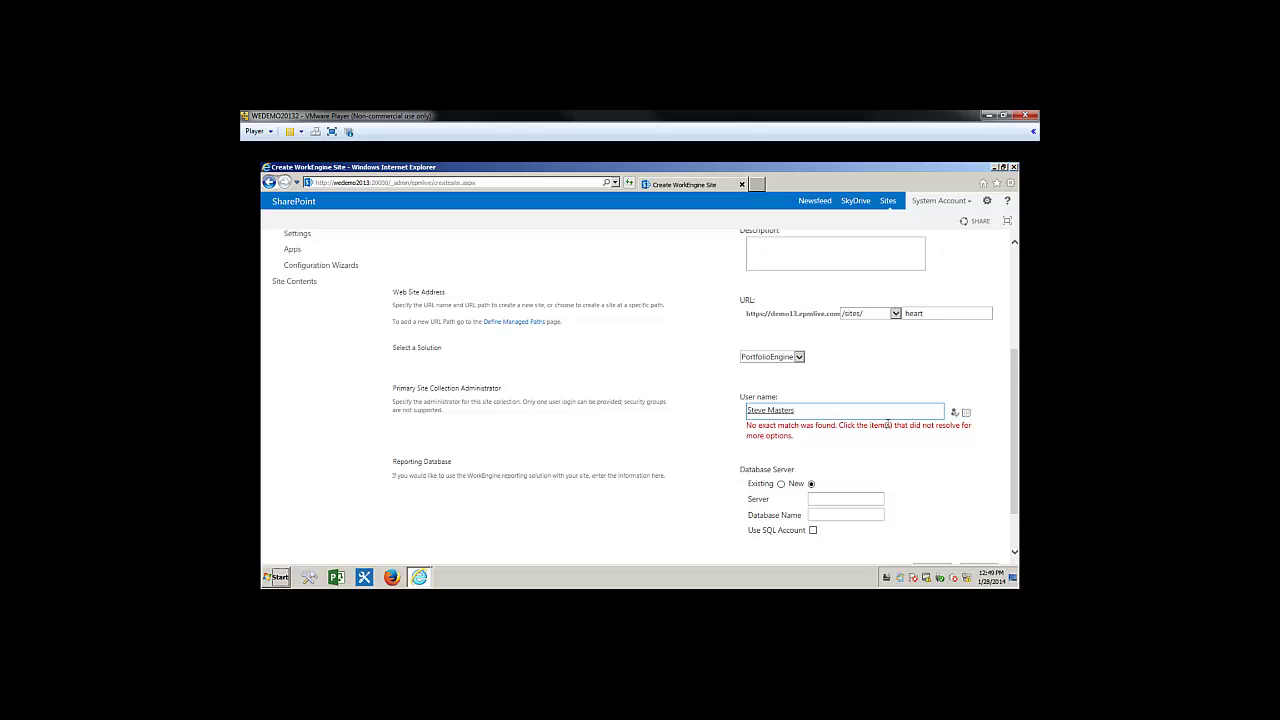
left_click(954, 413)
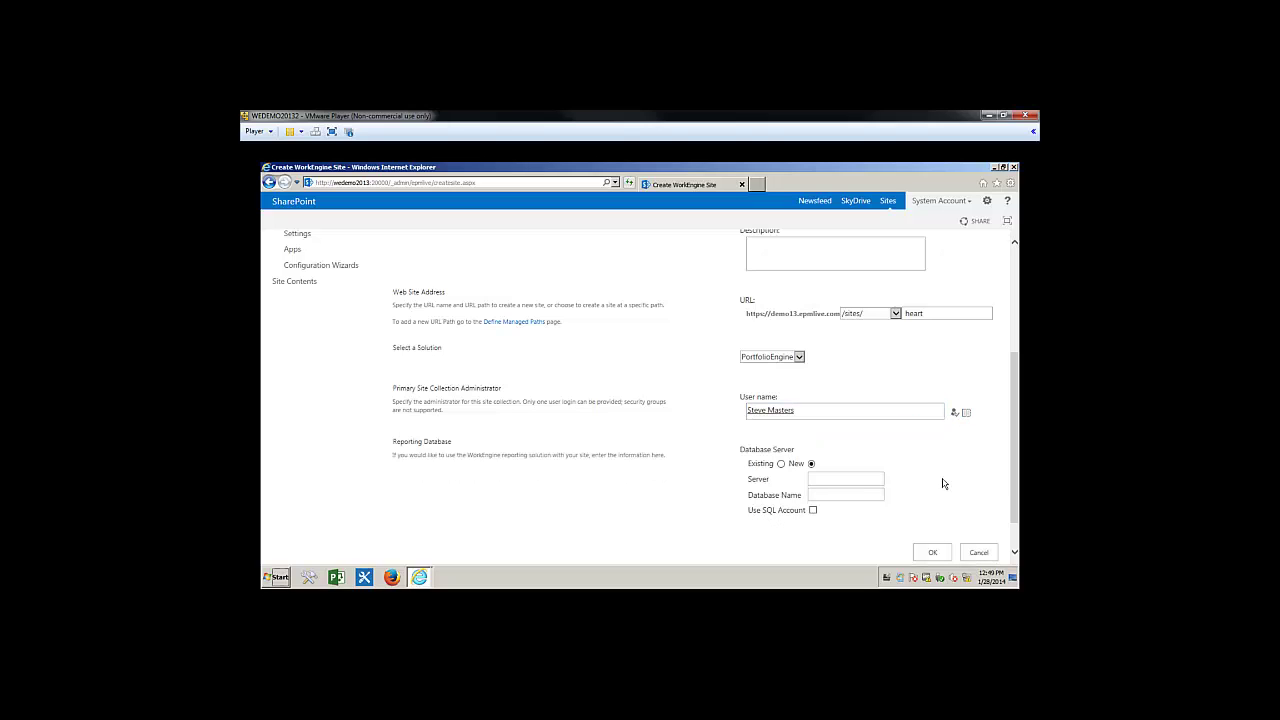
- Specify a new reporting database RPT_heart on server wedemo13 without a SQL account, and submit the site creation
scroll(942, 484, "down", 1)
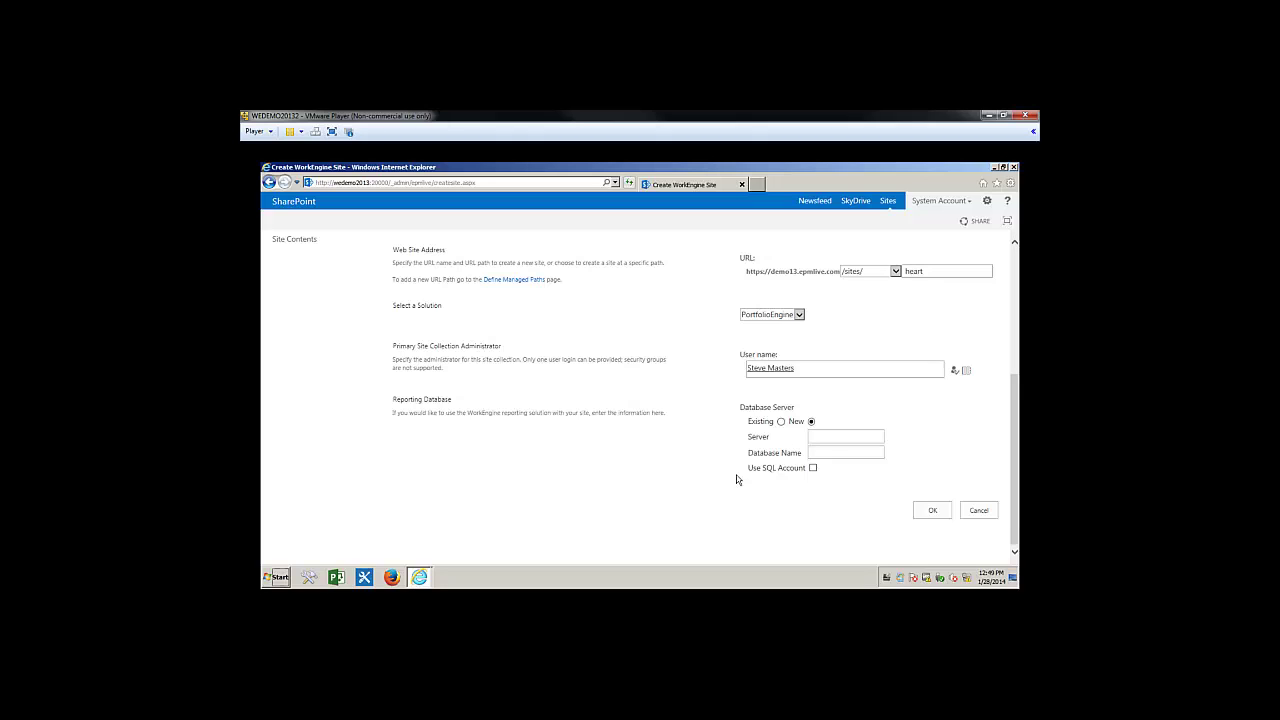
left_click(845, 436)
type("wedemo13")
left_click(857, 453)
type("RPT_heart")
left_click(813, 468)
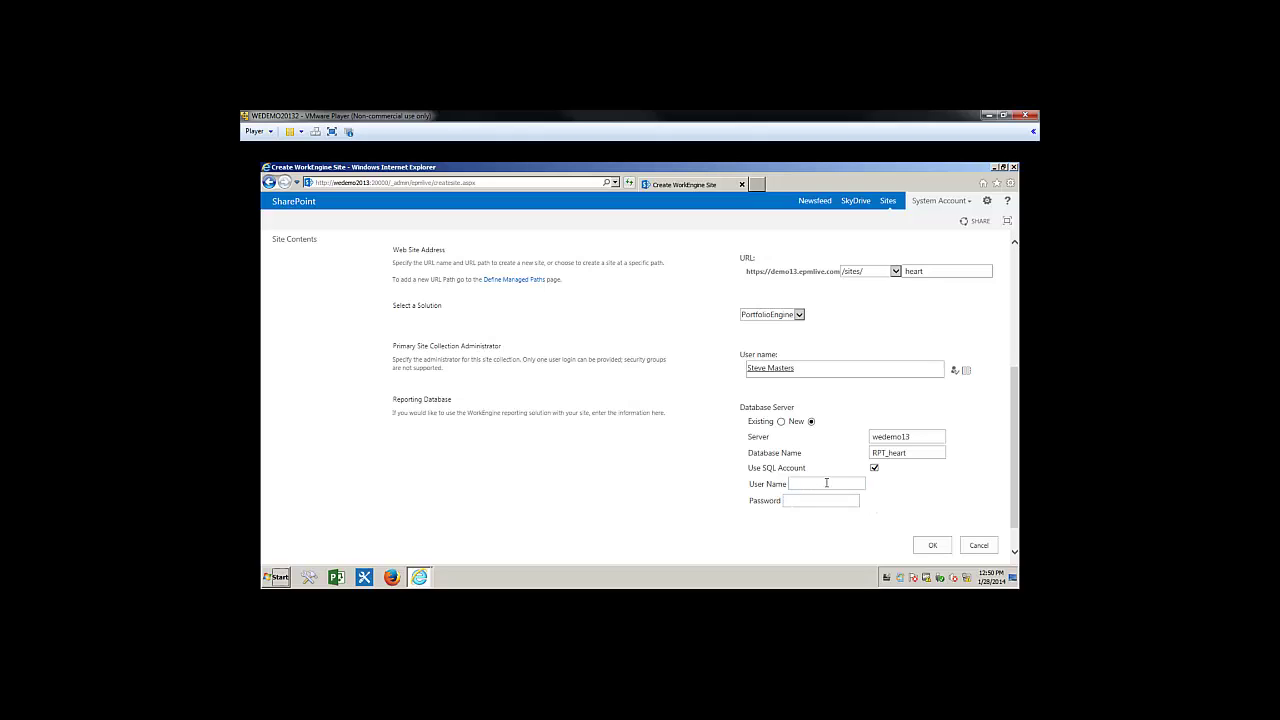
left_click(874, 467)
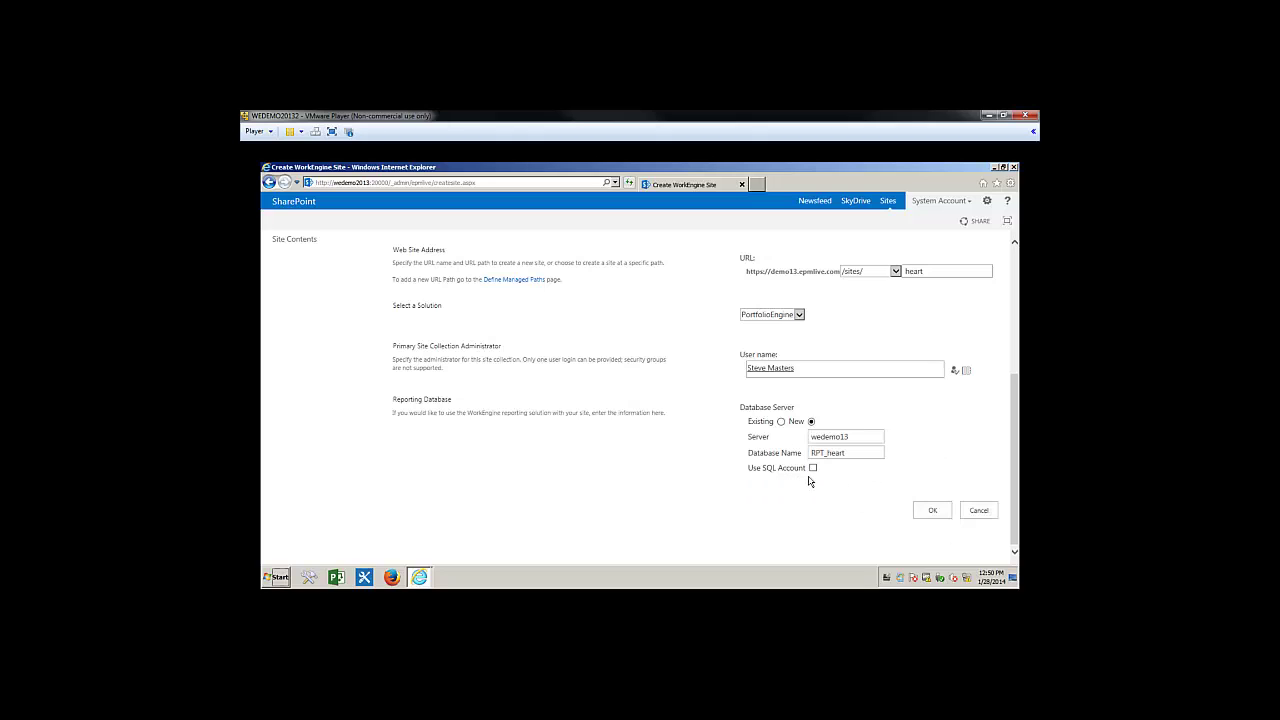
left_click(932, 512)
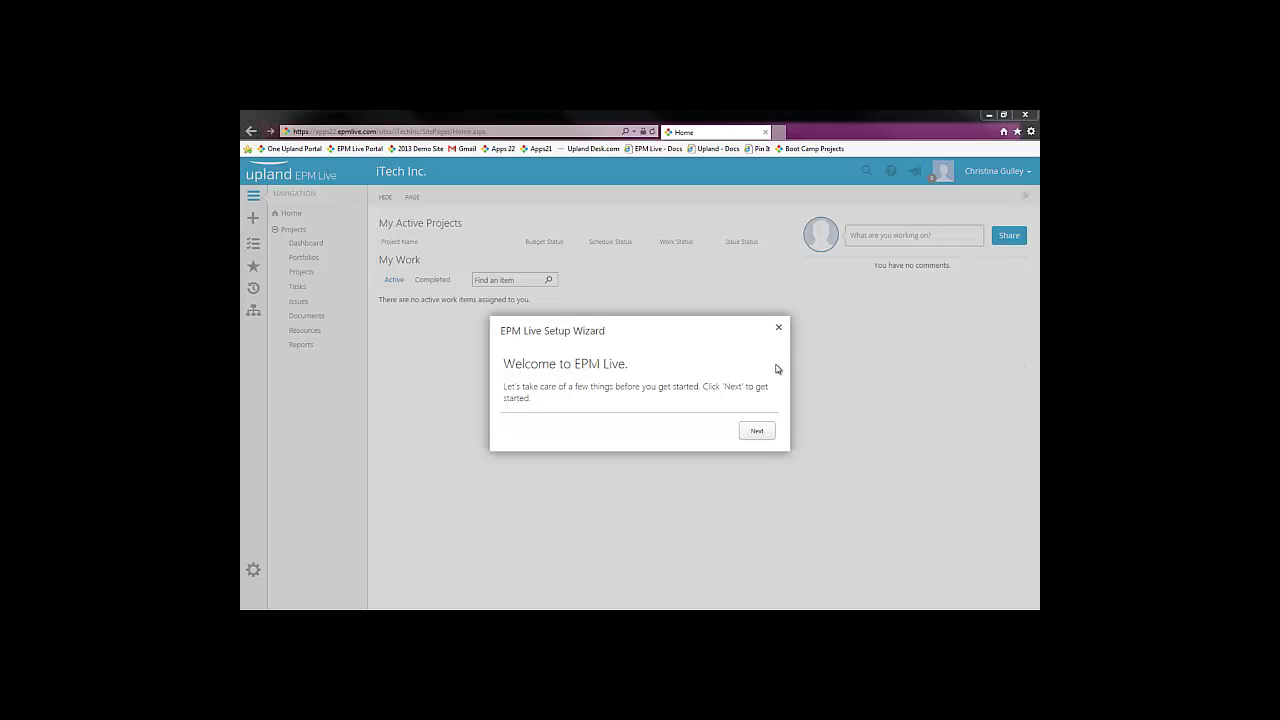
- Start the iTech Inc. site's EPM Live Setup Wizard and accept the prefilled reporting setup
left_click(757, 432)
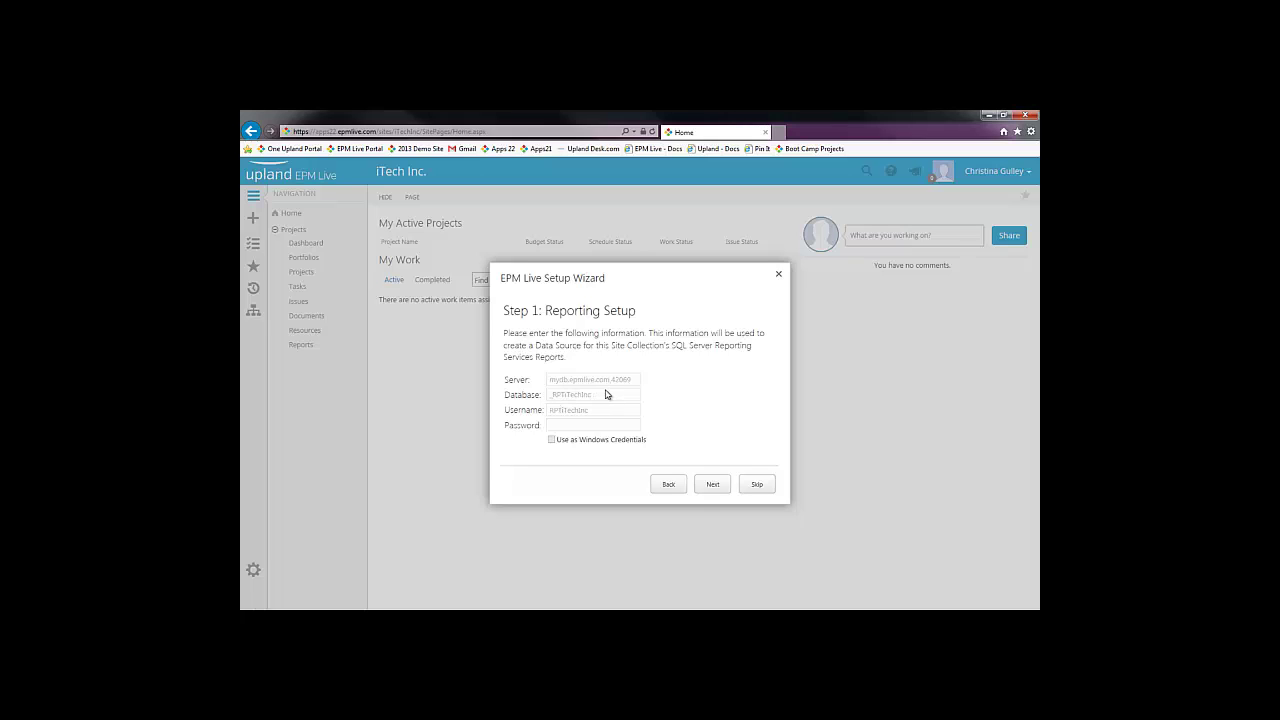
left_click(712, 484)
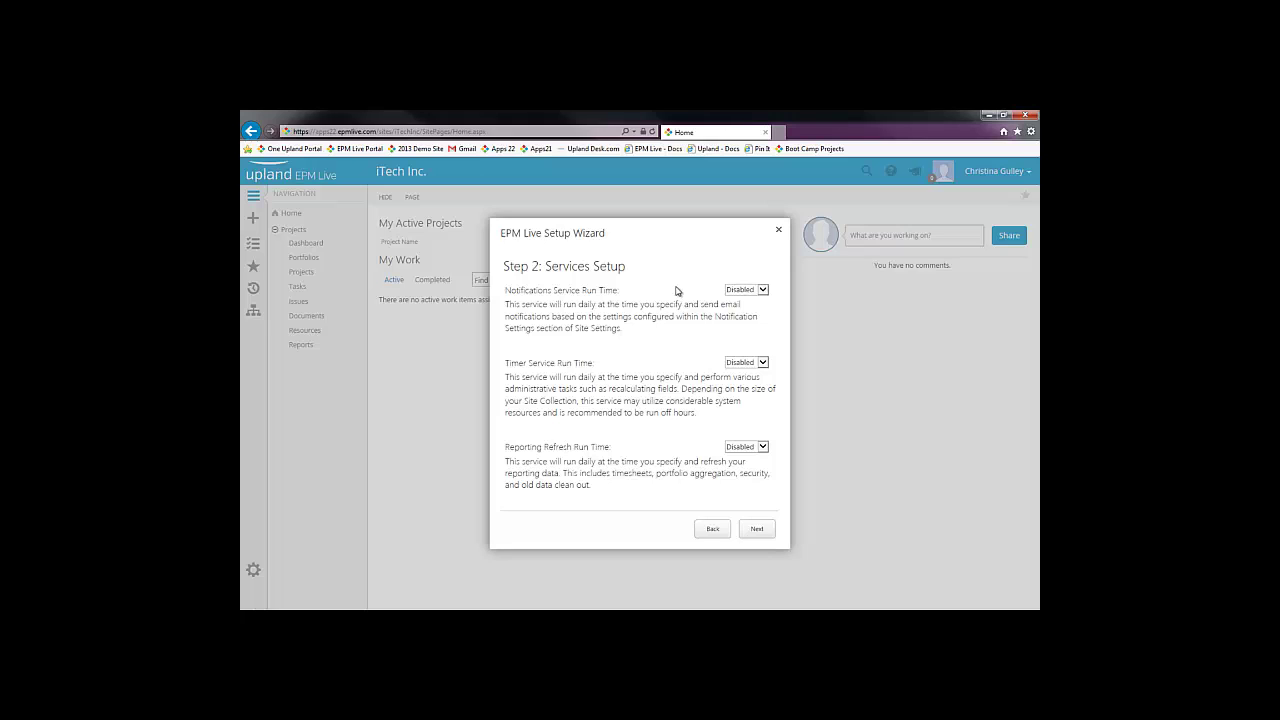
- Schedule notifications at 7:00 AM, the timer service at 10:00 PM and reporting refresh at 11:00 PM, and finish the wizard with additional configuration steps
left_click(763, 291)
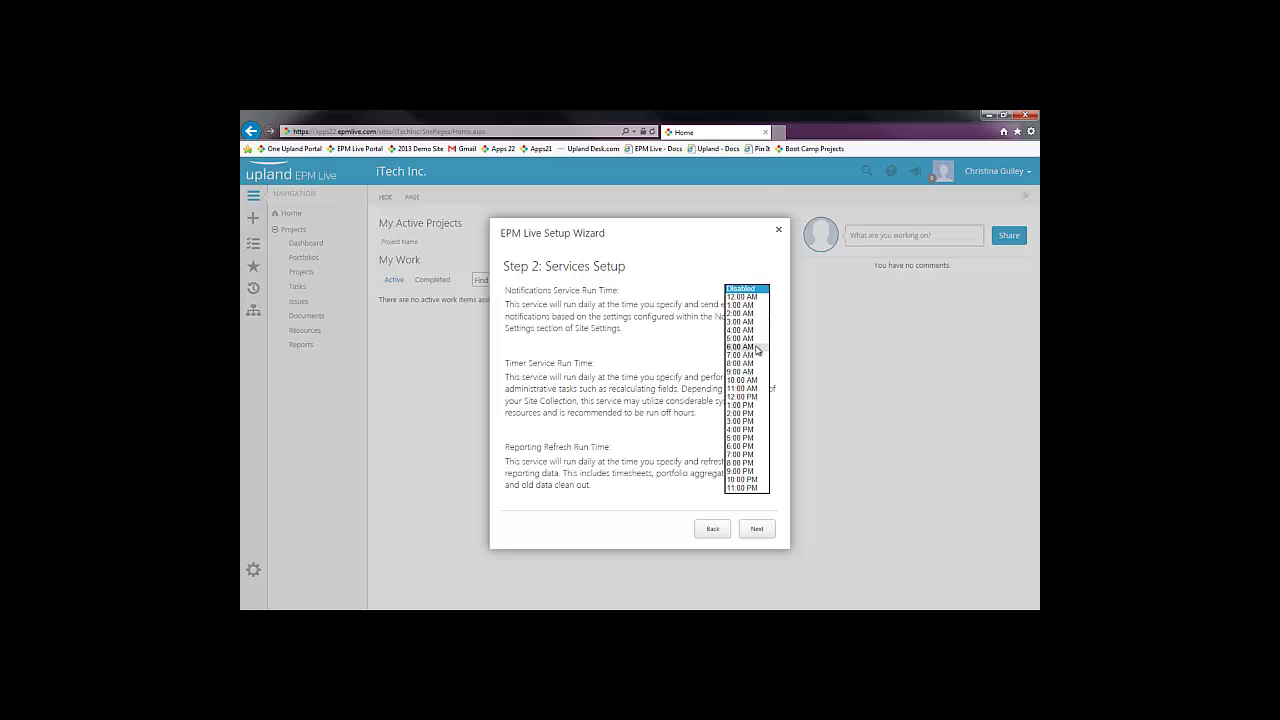
left_click(755, 356)
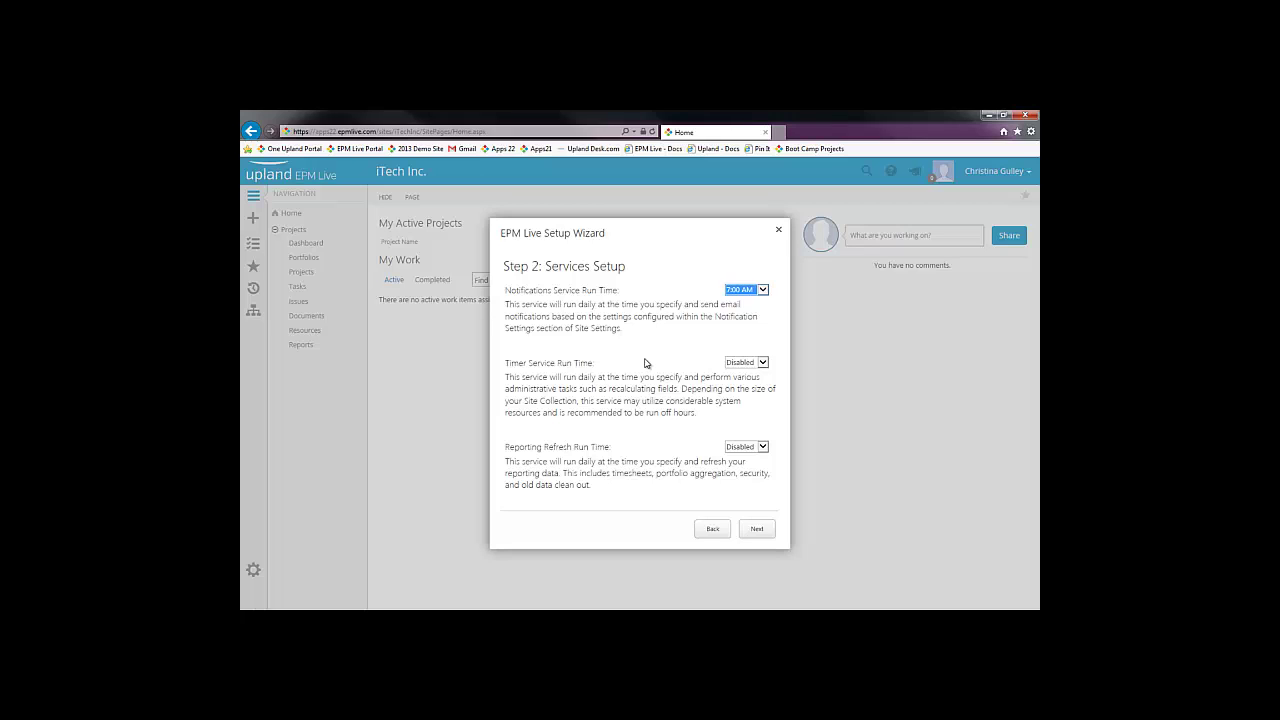
left_click(763, 363)
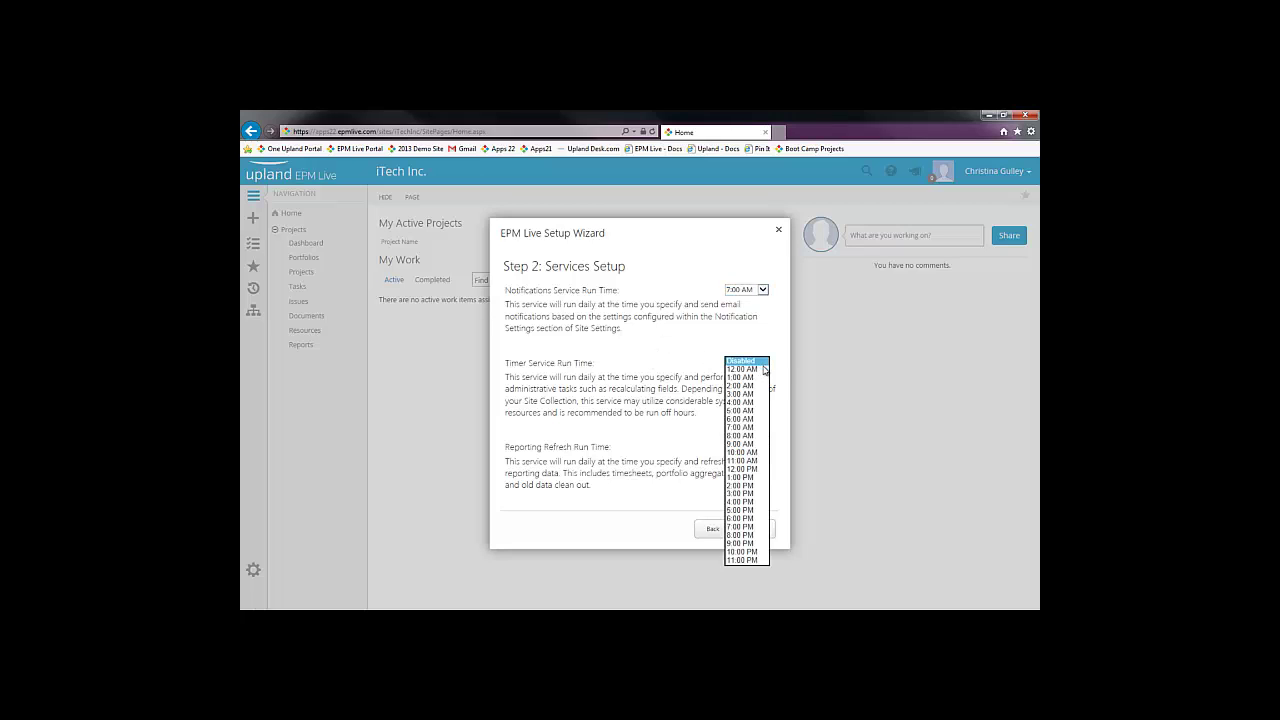
left_click(748, 552)
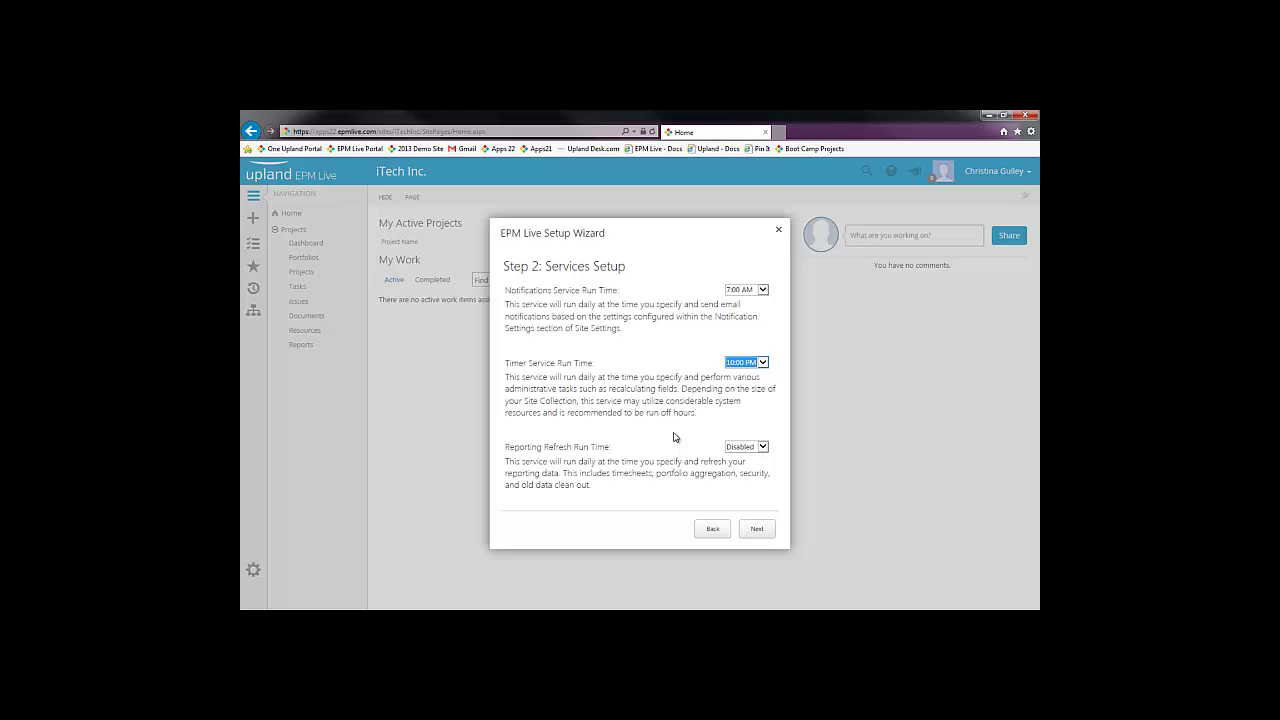
left_click(766, 446)
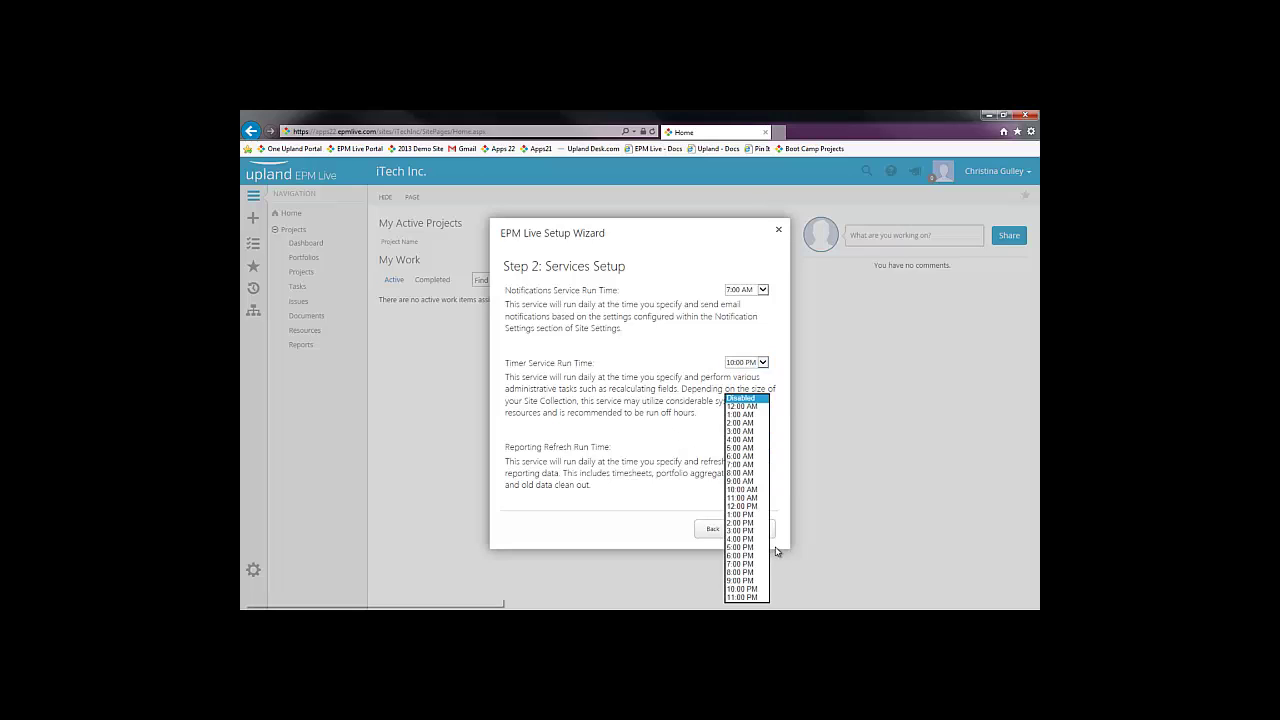
left_click(758, 597)
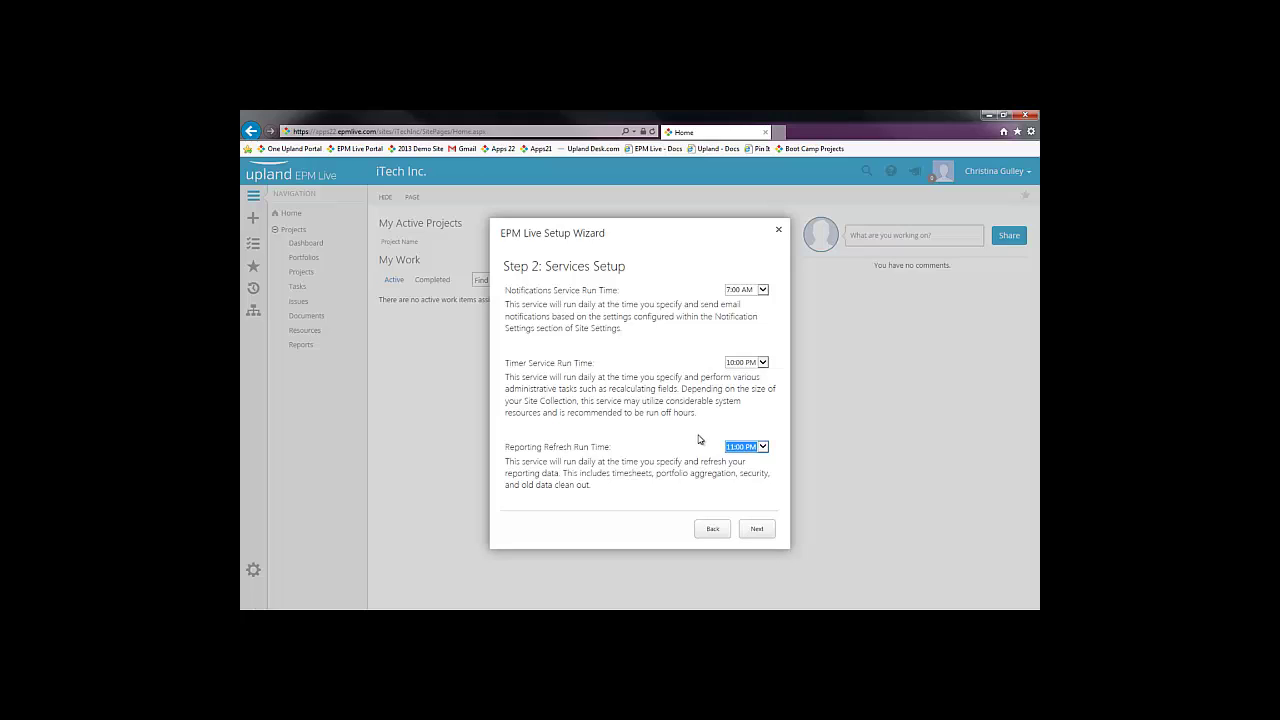
left_click(772, 535)
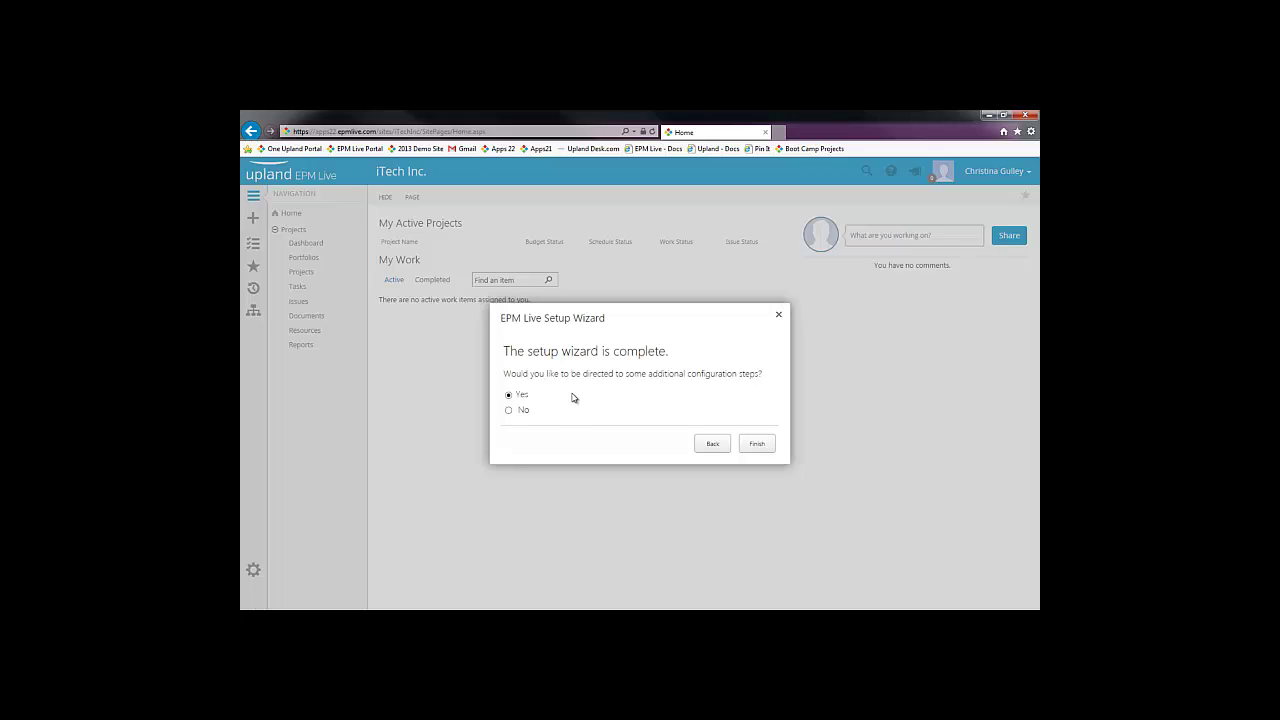
left_click(757, 444)
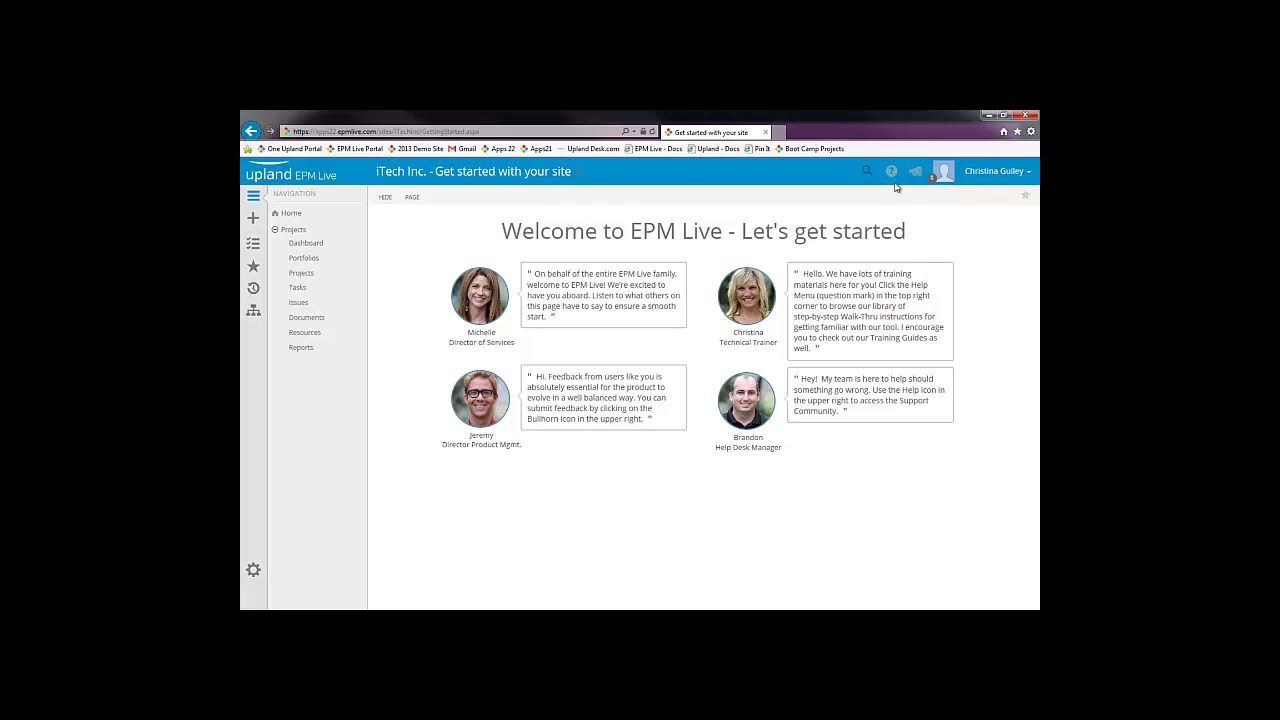
- View the site's help options and the account menu on the iTech Inc. home page
left_click(892, 173)
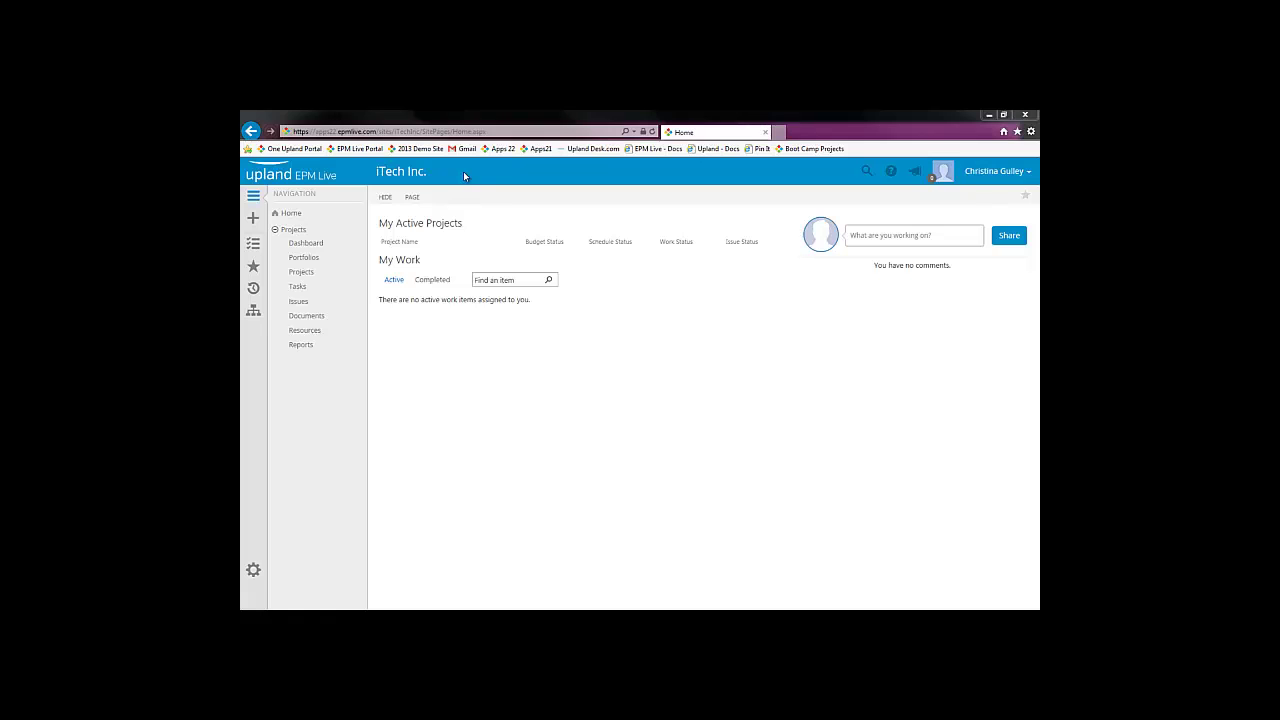
left_click(1013, 174)
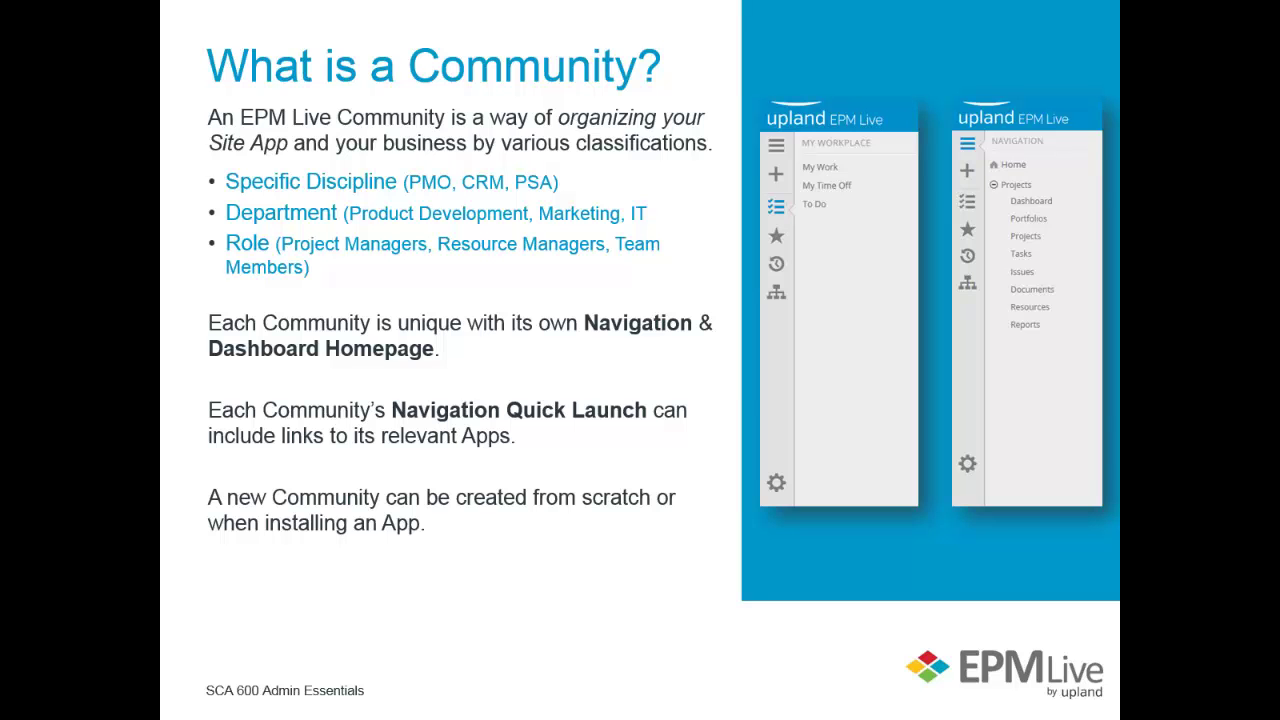
left_click(1131, 603)
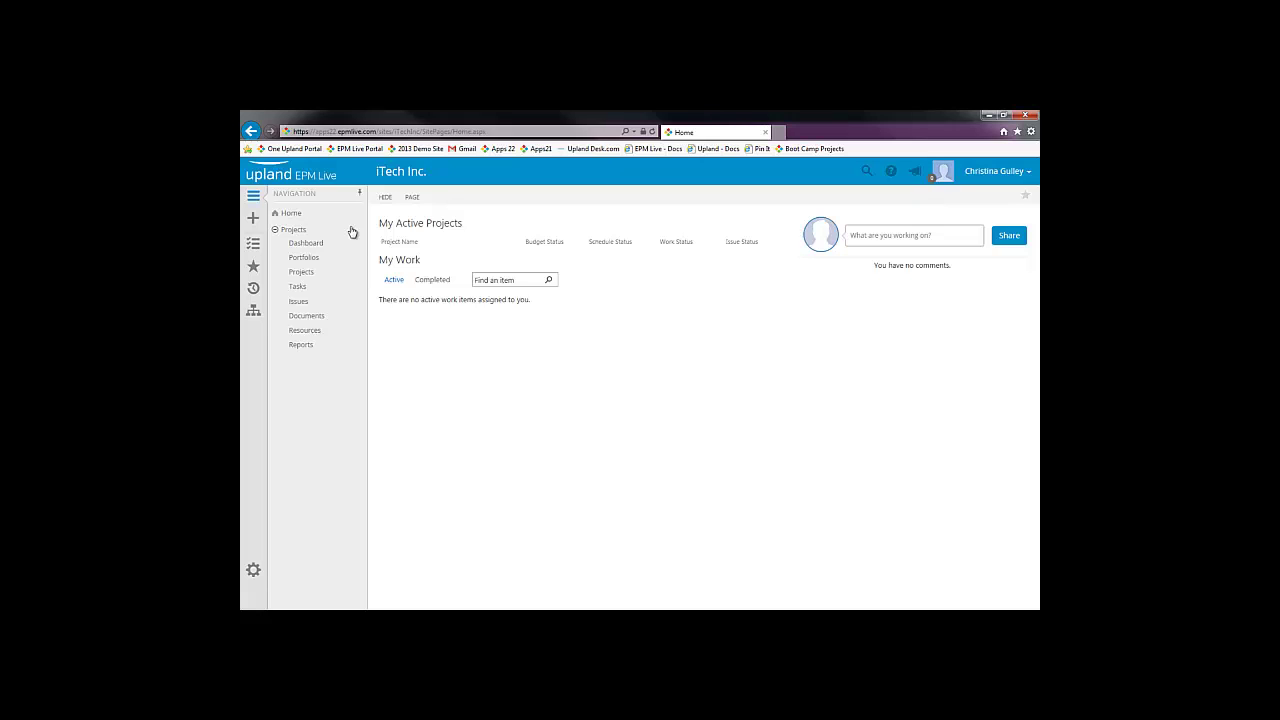
- View the site's Create New, My Workplace, Favorites, Most Recent and Workspaces navigation sections one after another
left_click(253, 219)
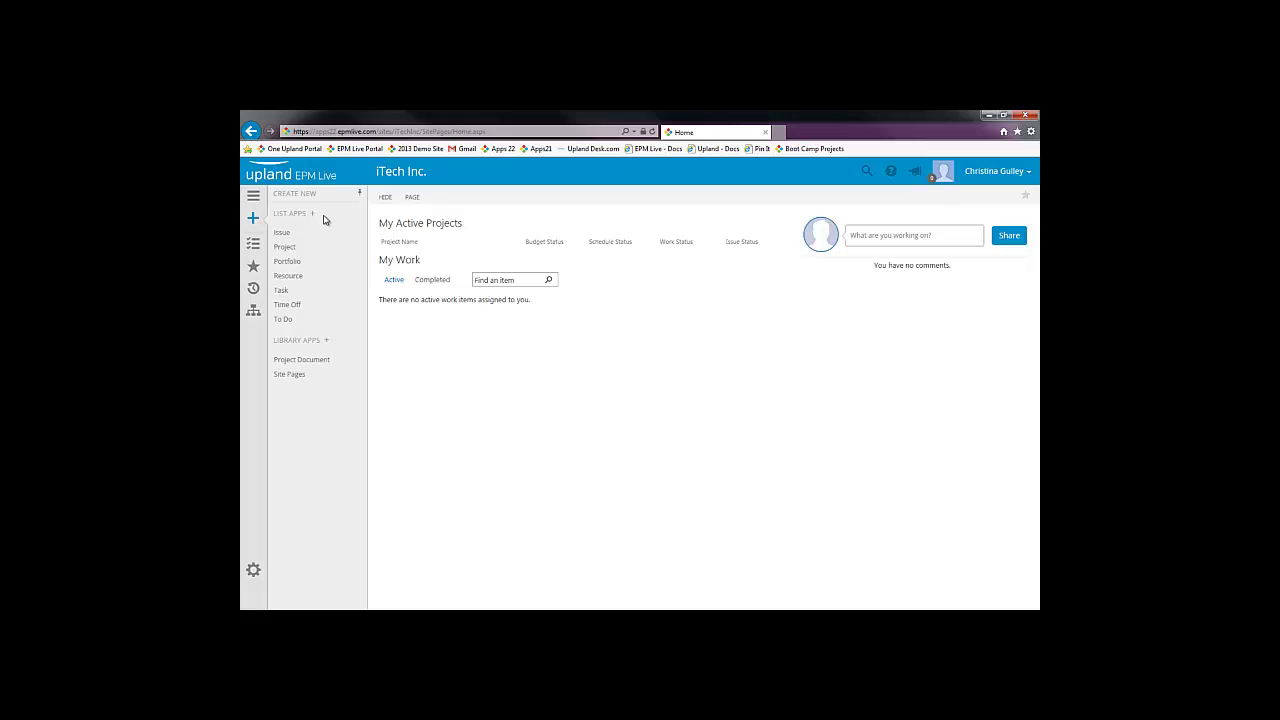
left_click(253, 244)
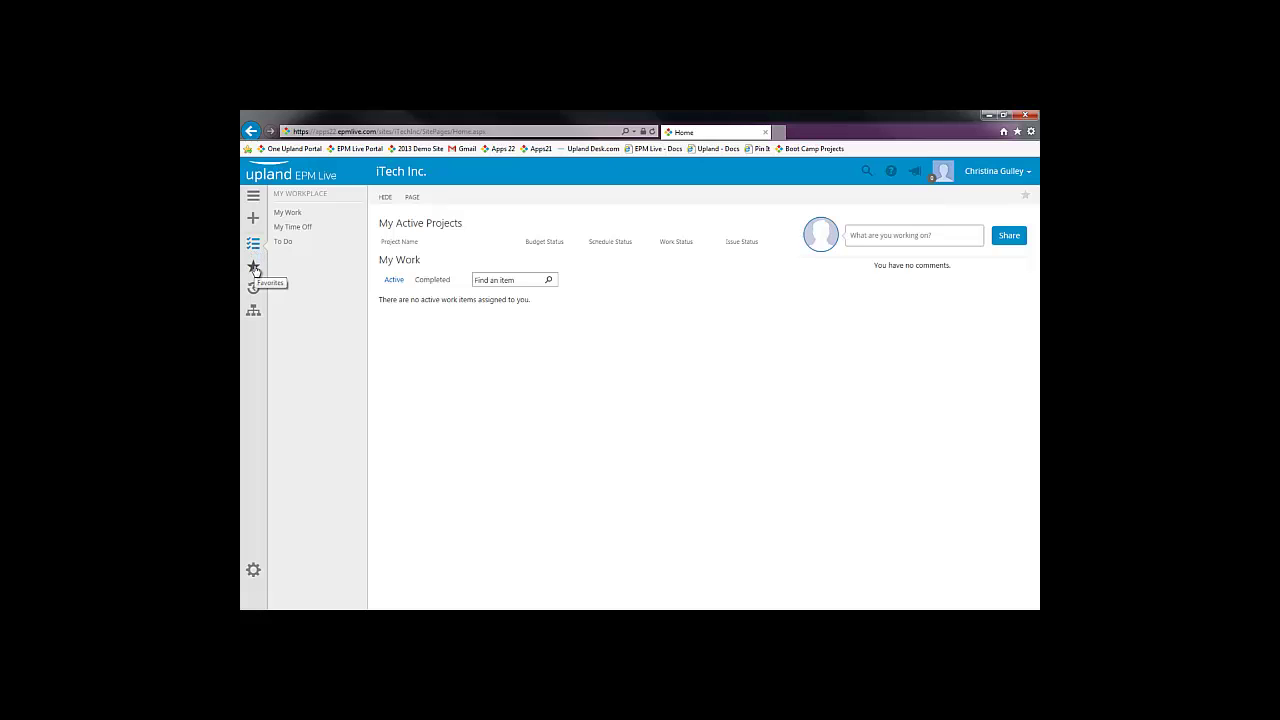
left_click(254, 268)
left_click(254, 291)
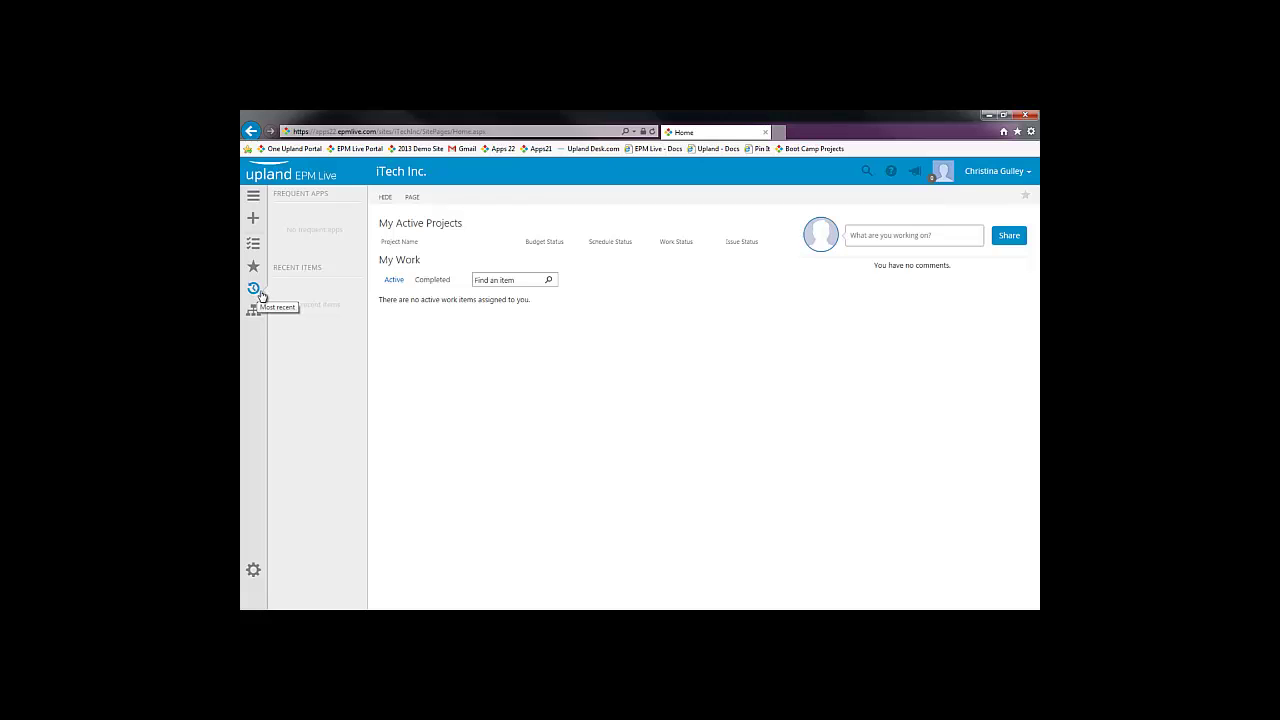
left_click(254, 312)
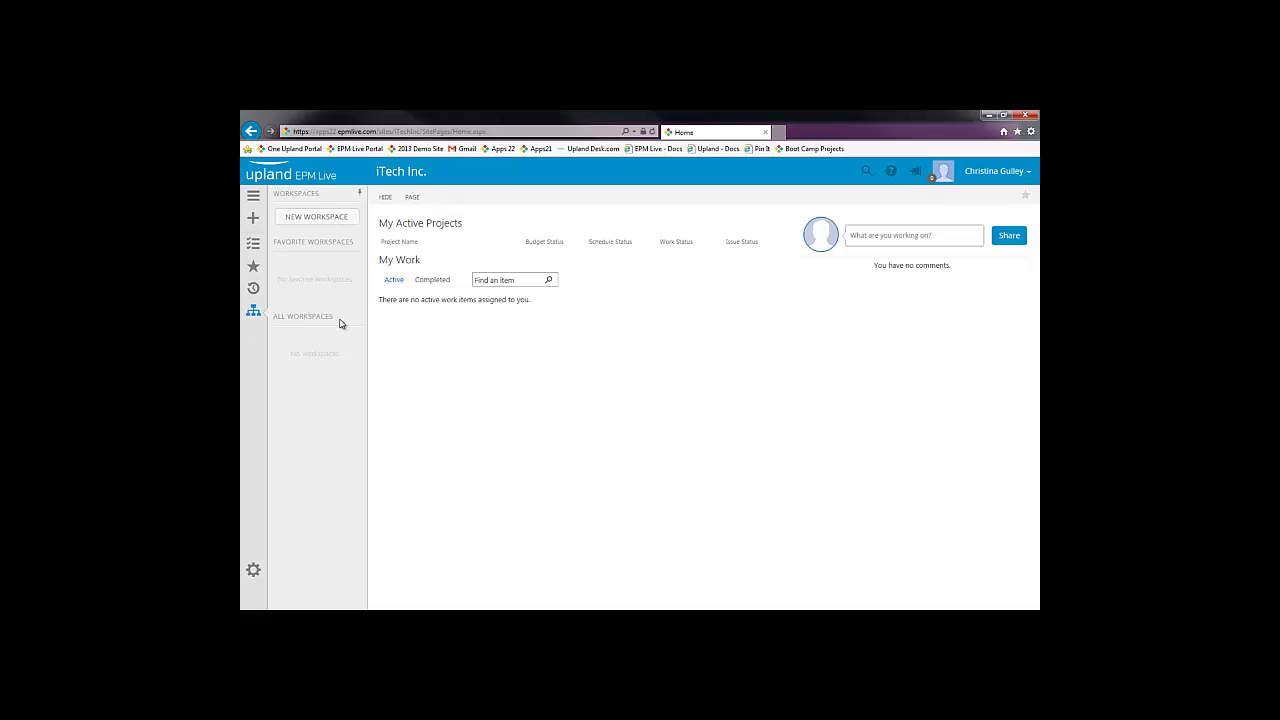
- View the site's settings list with Enterprise Reporting collapsed, and open the SharePoint Site settings page
left_click(254, 575)
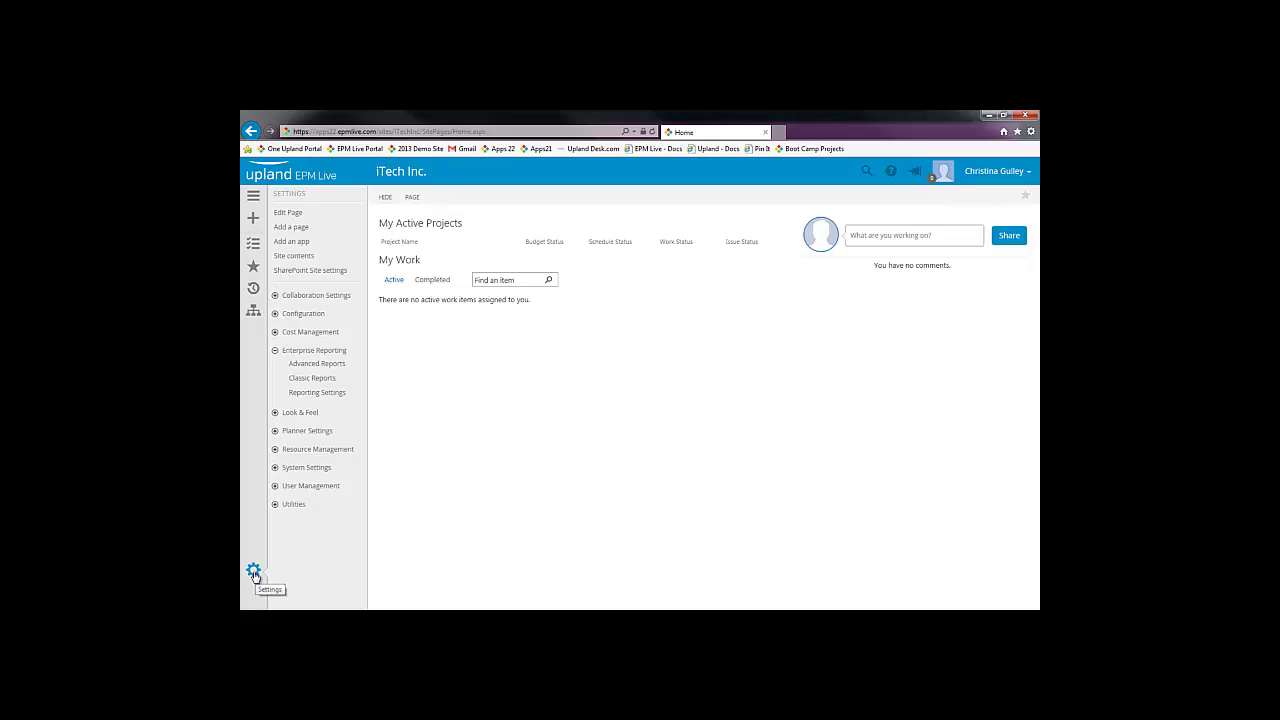
left_click(275, 350)
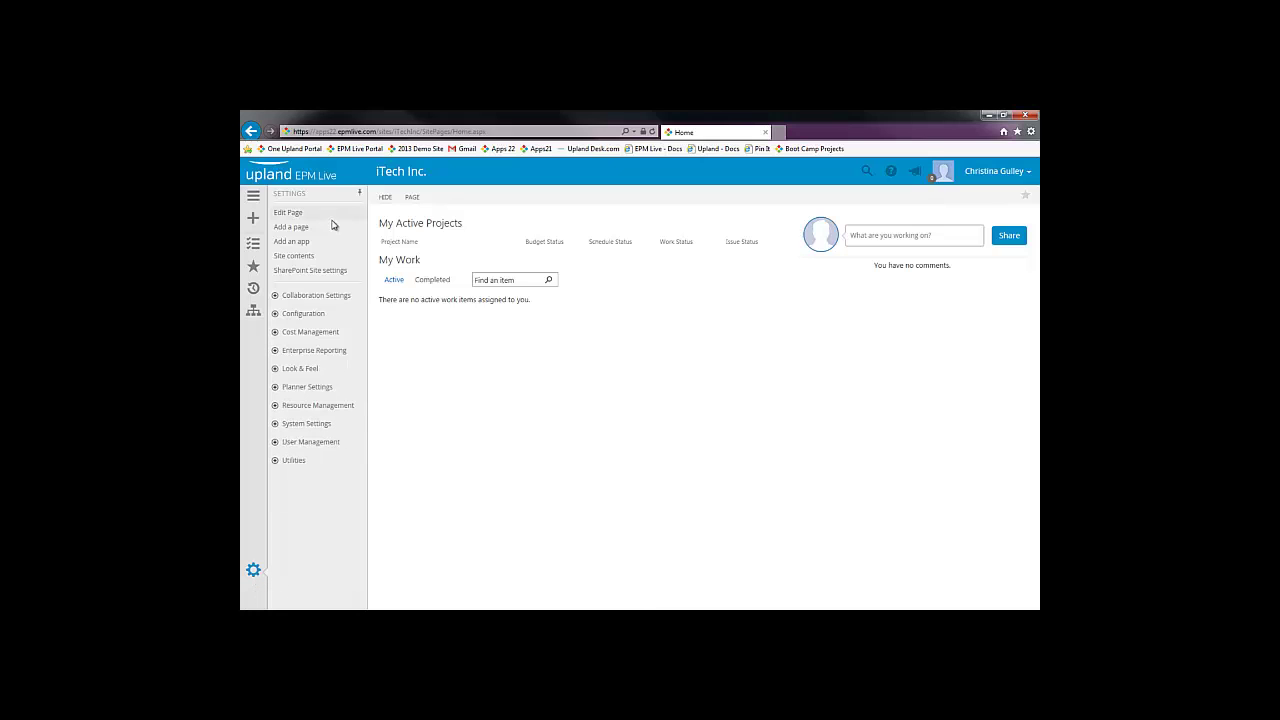
left_click(318, 271)
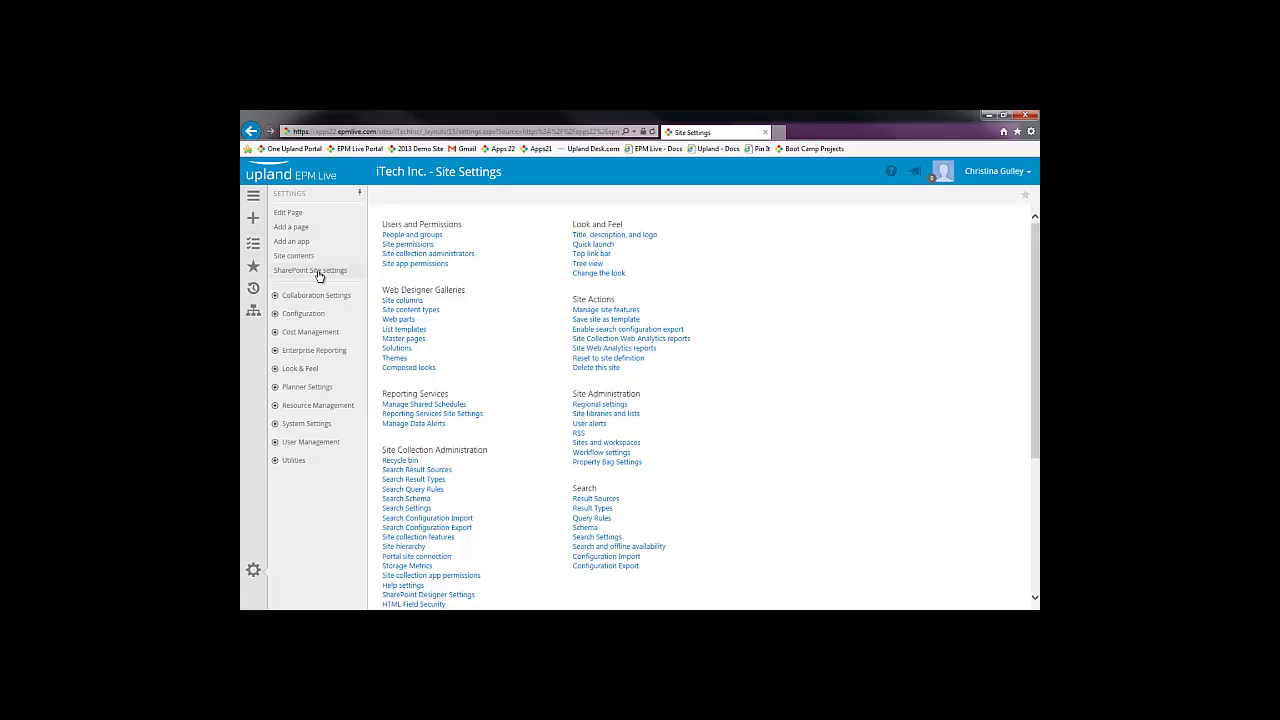
- Review the Collaboration Settings and Configuration groups, opening the Setup Wizard page from Configuration, and collapse both groups
left_click(275, 298)
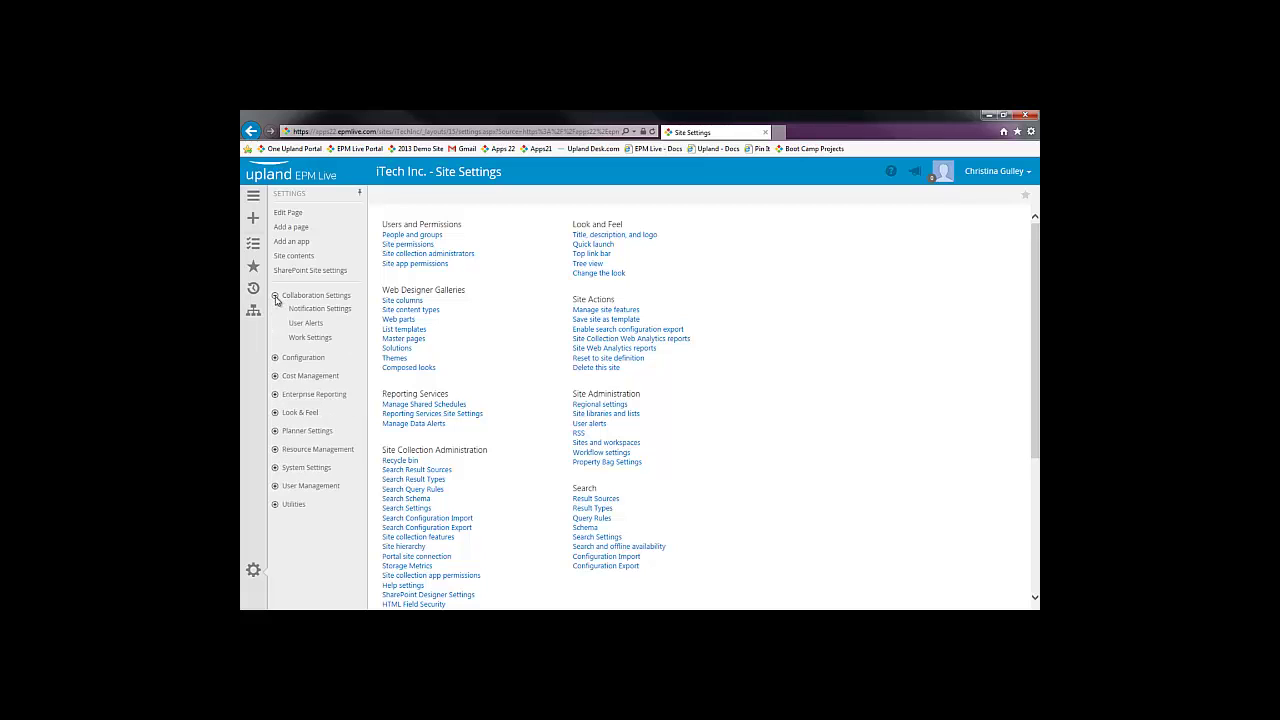
left_click(275, 358)
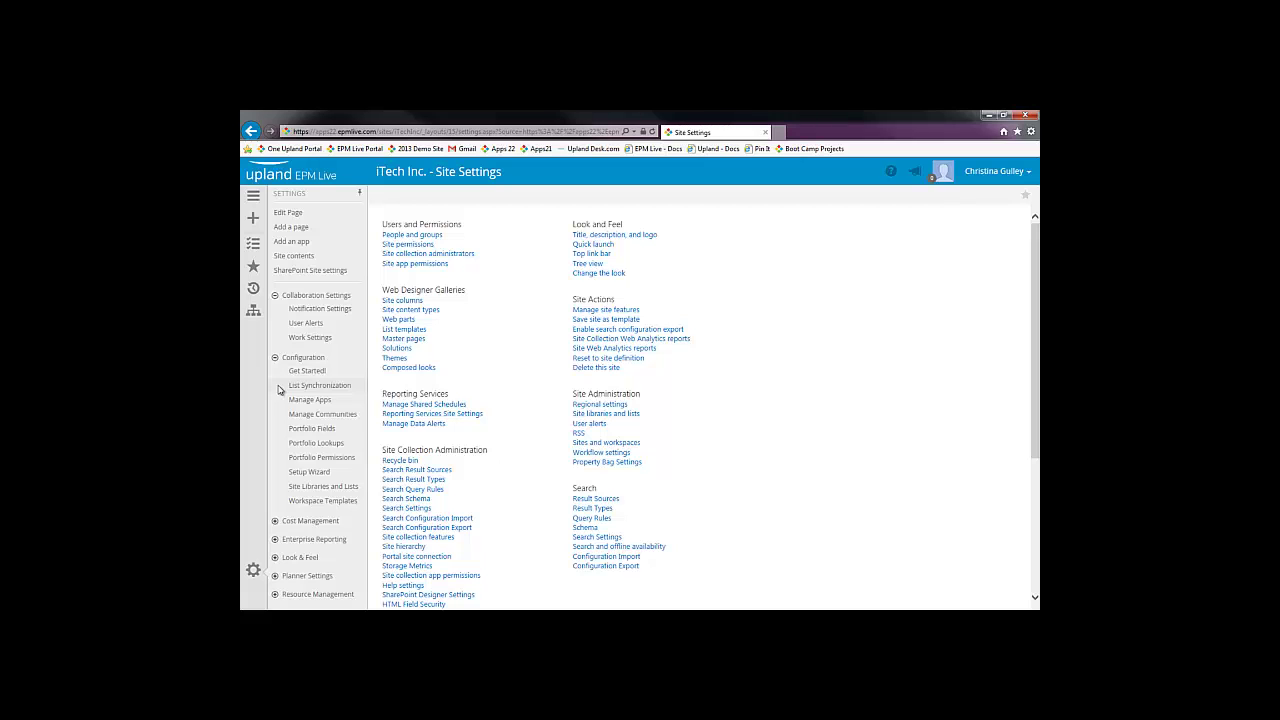
left_click(310, 475)
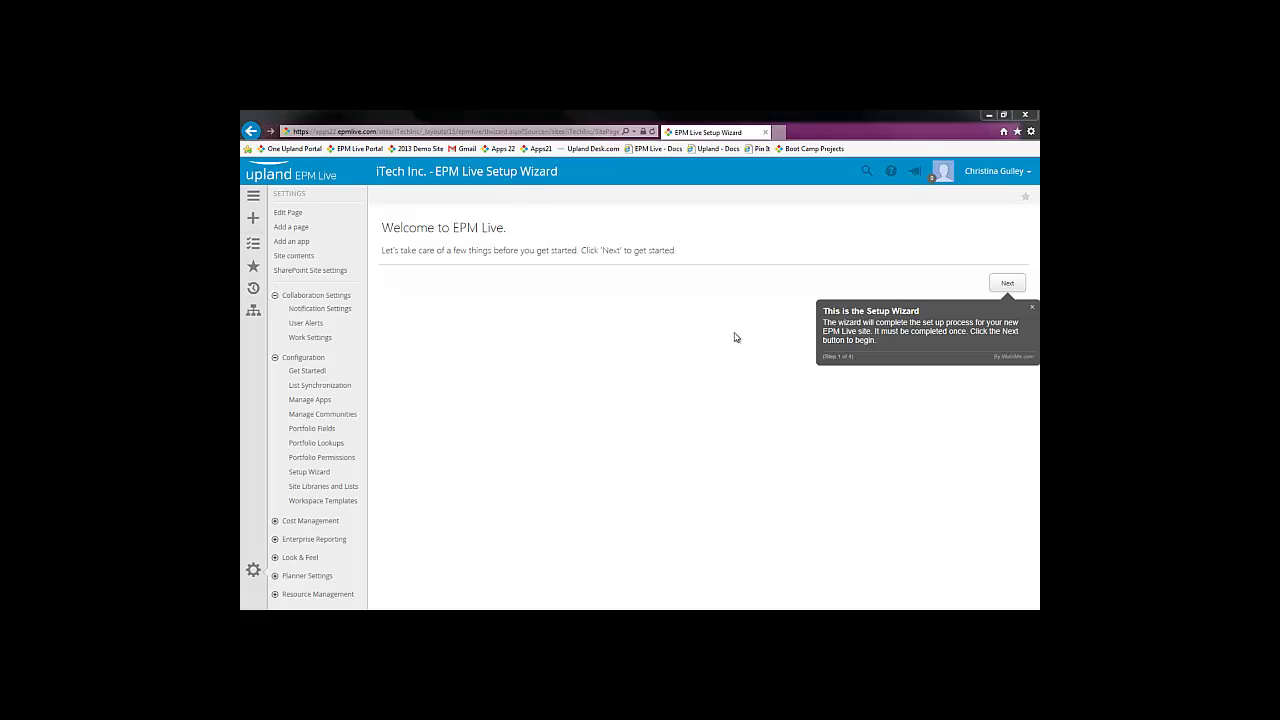
left_click(275, 296)
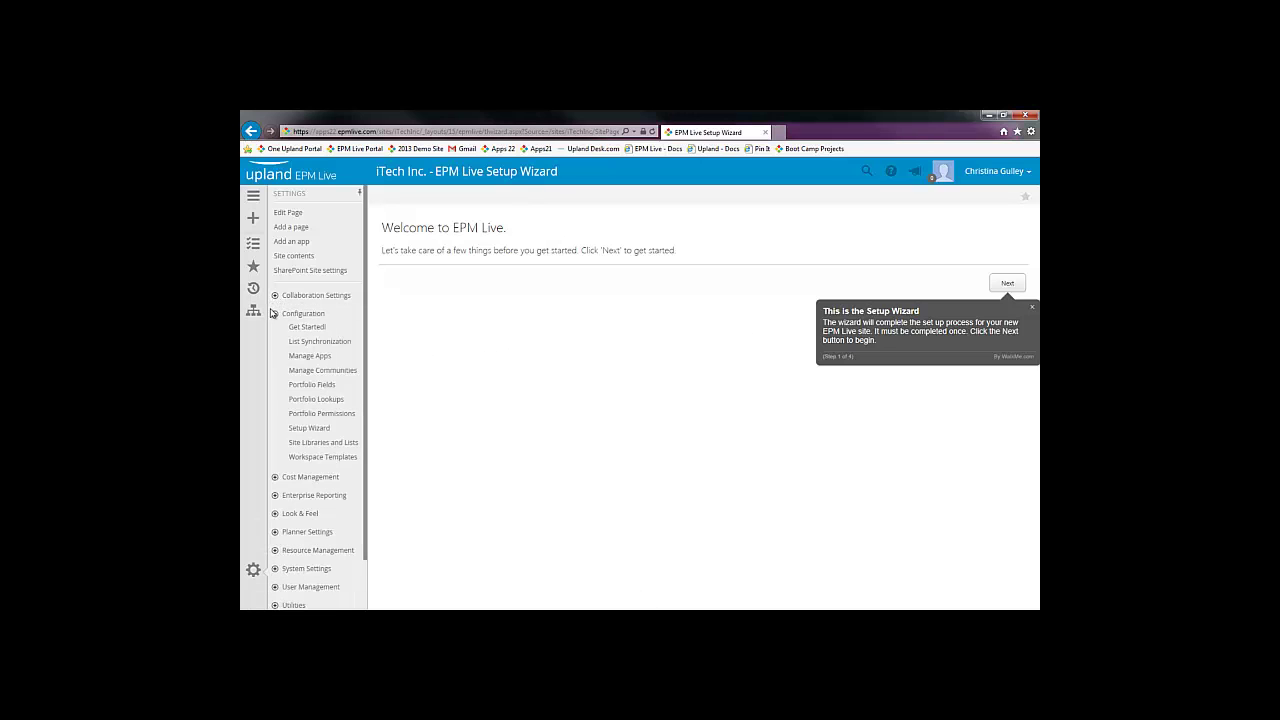
left_click(275, 314)
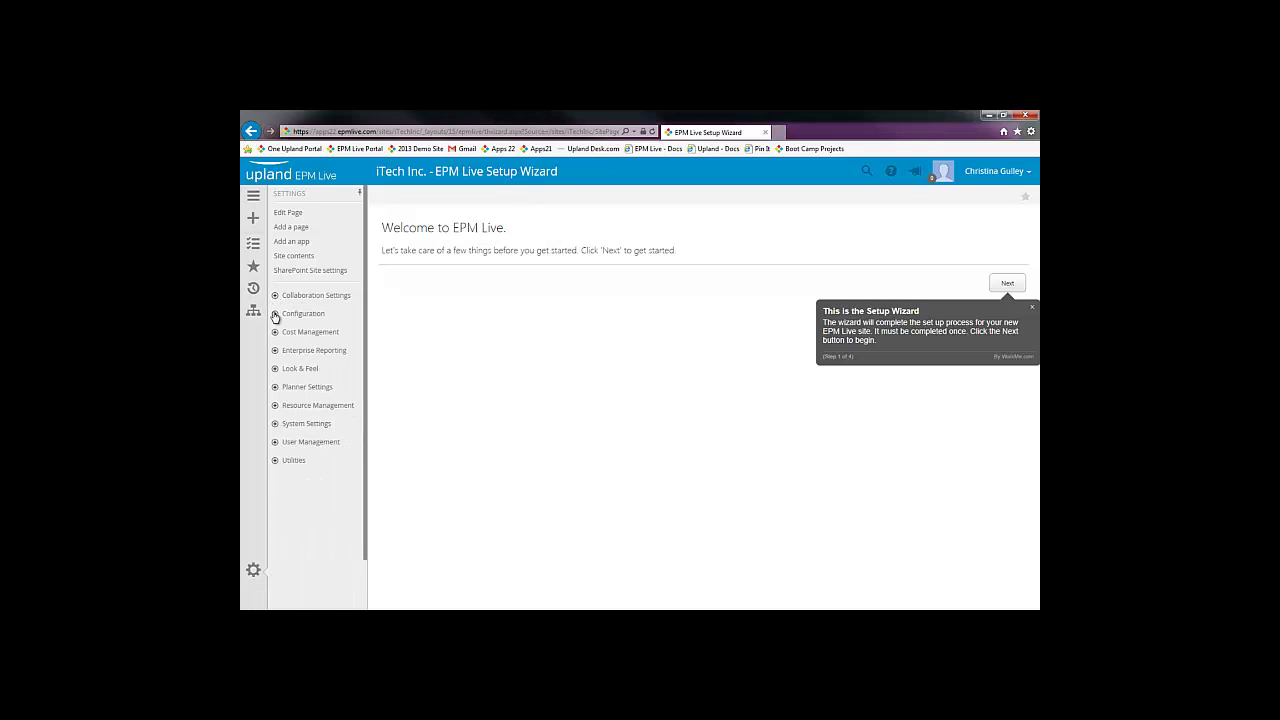
- In the Look & Feel settings, save the site title as "iTech Incorporated" with the description "iTech's Work & Collaboration Portal!"
left_click(275, 369)
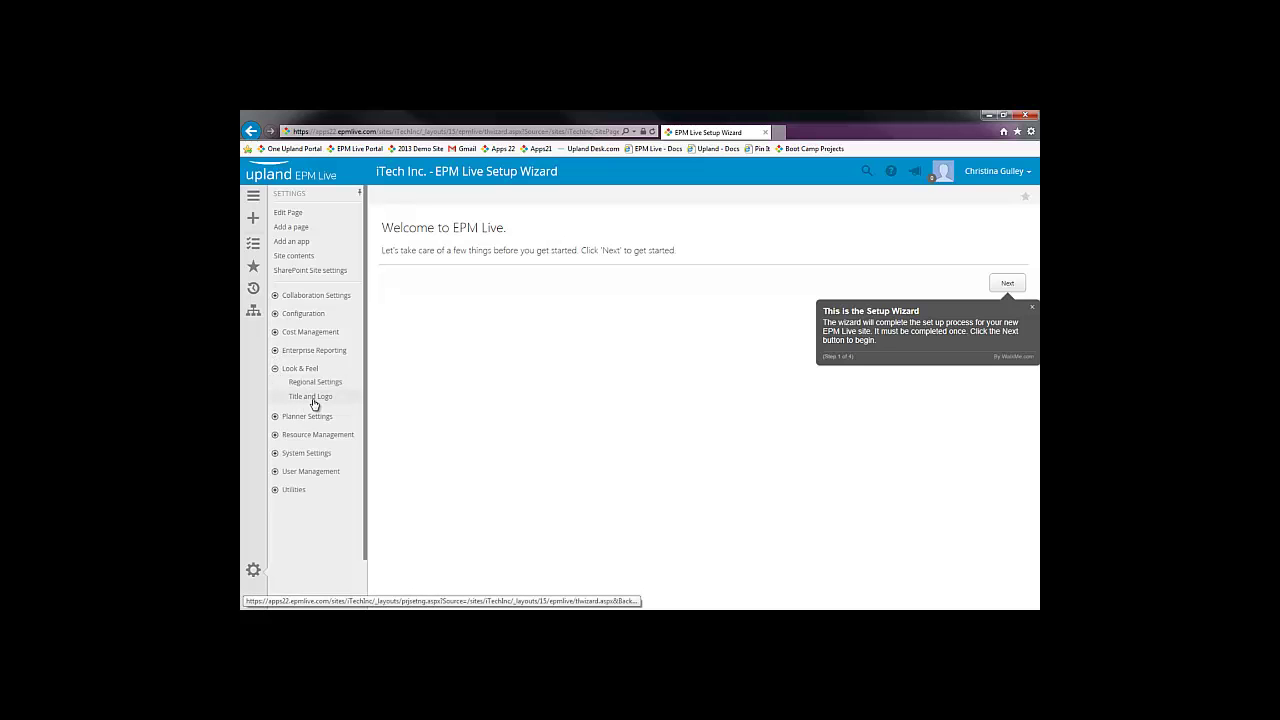
left_click(312, 397)
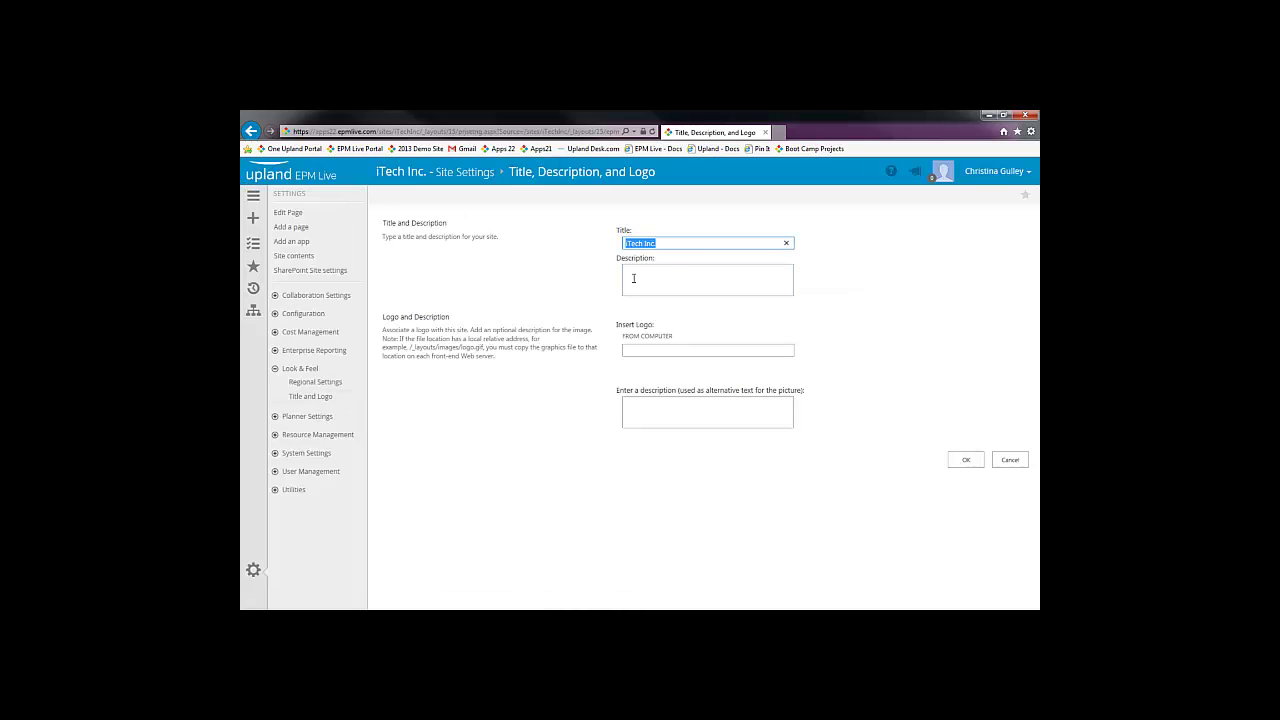
left_click(672, 244)
type("orporated")
left_click(680, 285)
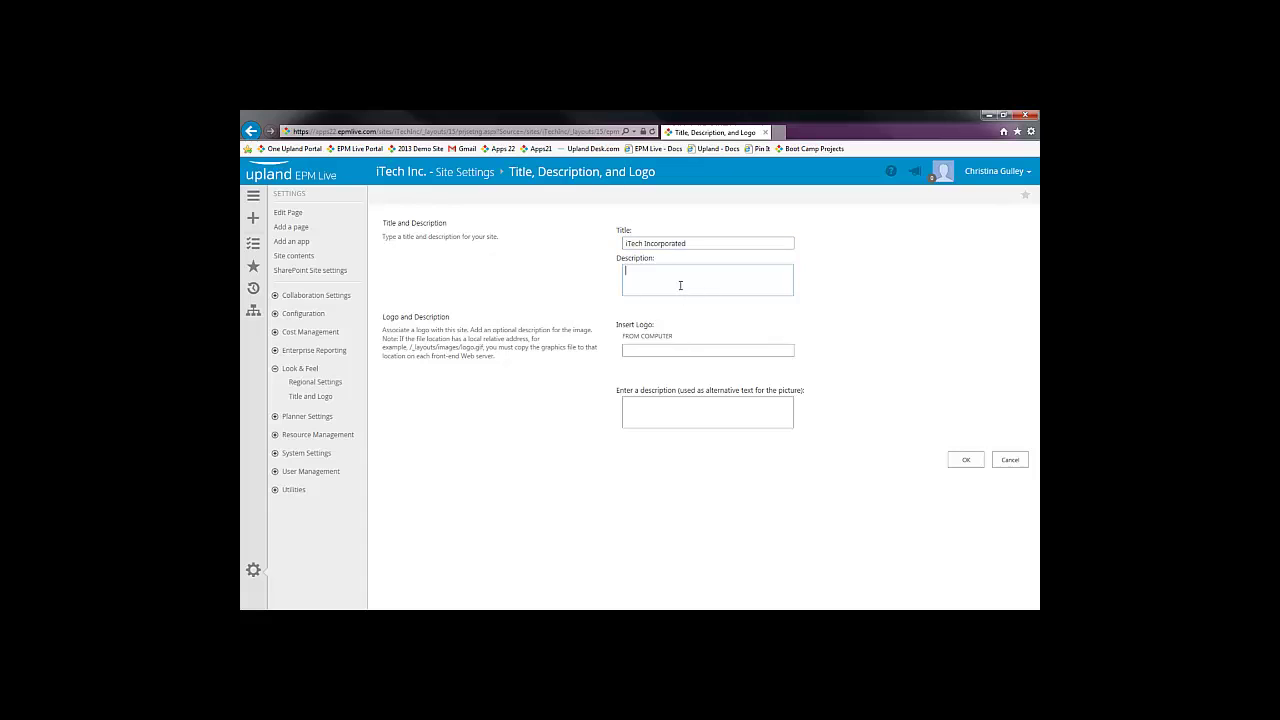
type("iTech's Work & Collaboration Portal!")
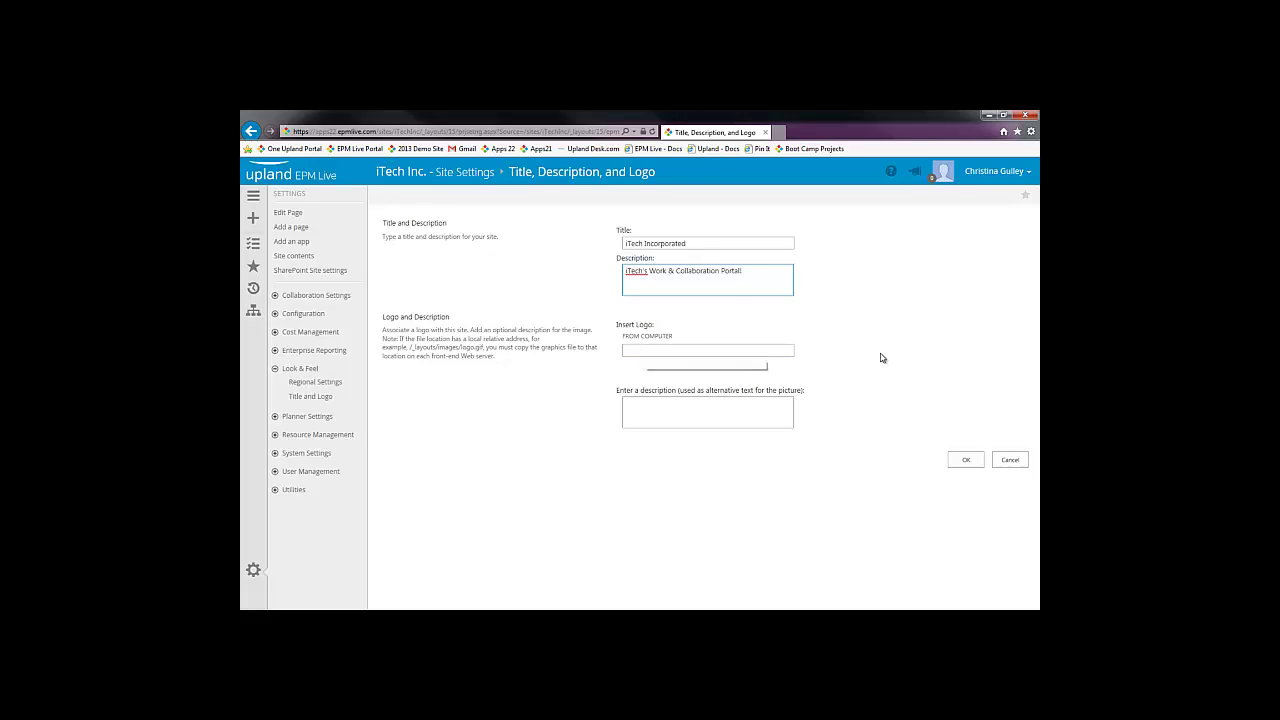
left_click(967, 461)
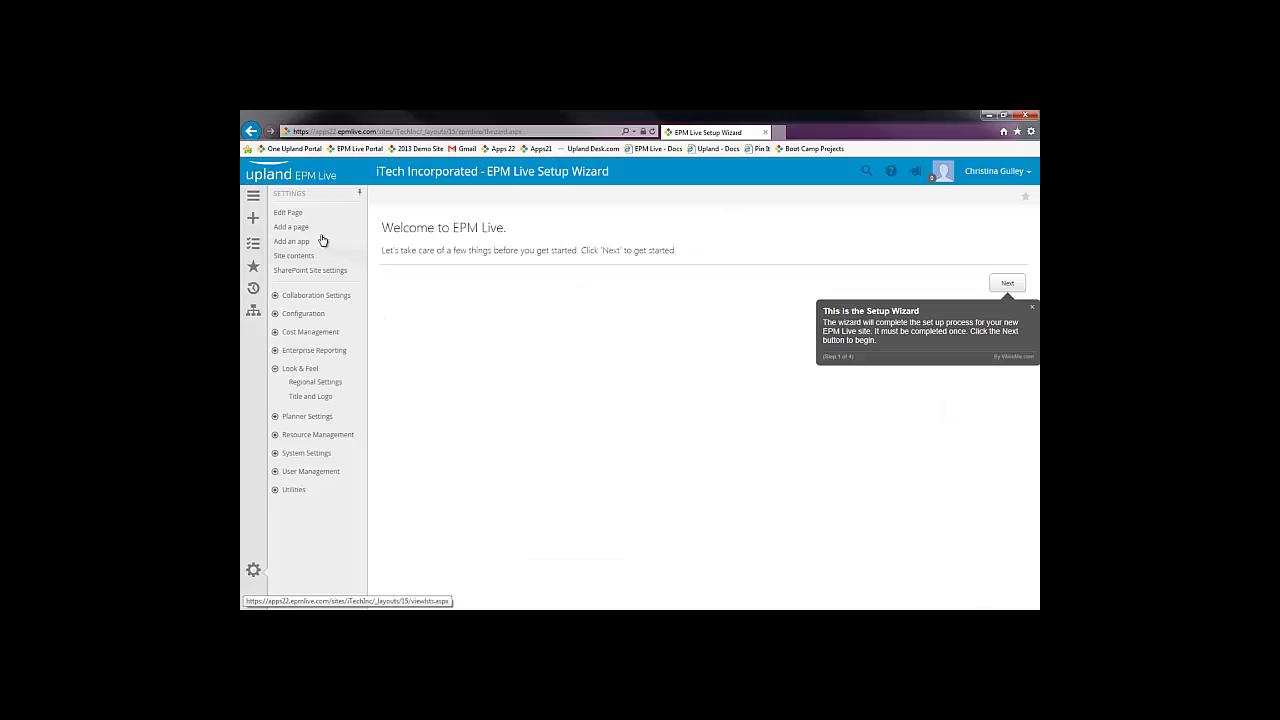
- Return to the site's home page, view the description attached to the site title, and close its pop-up
left_click(254, 199)
left_click(292, 216)
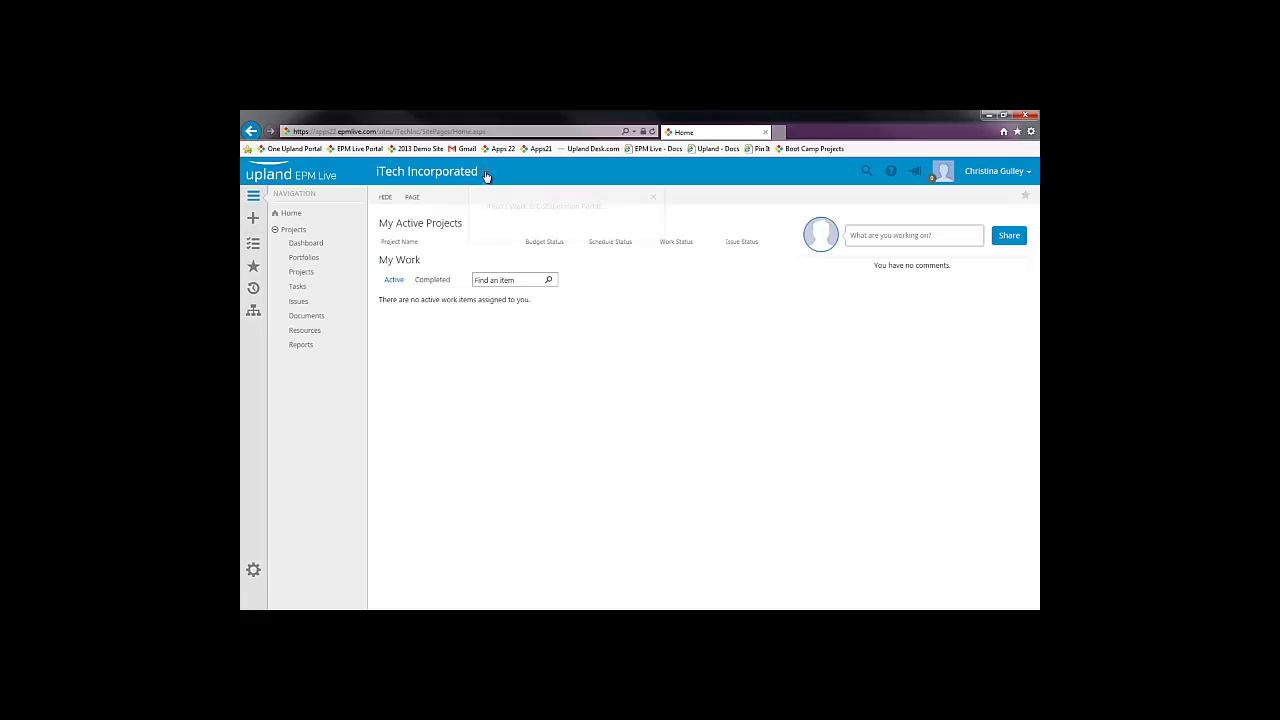
mouse_move(485, 177)
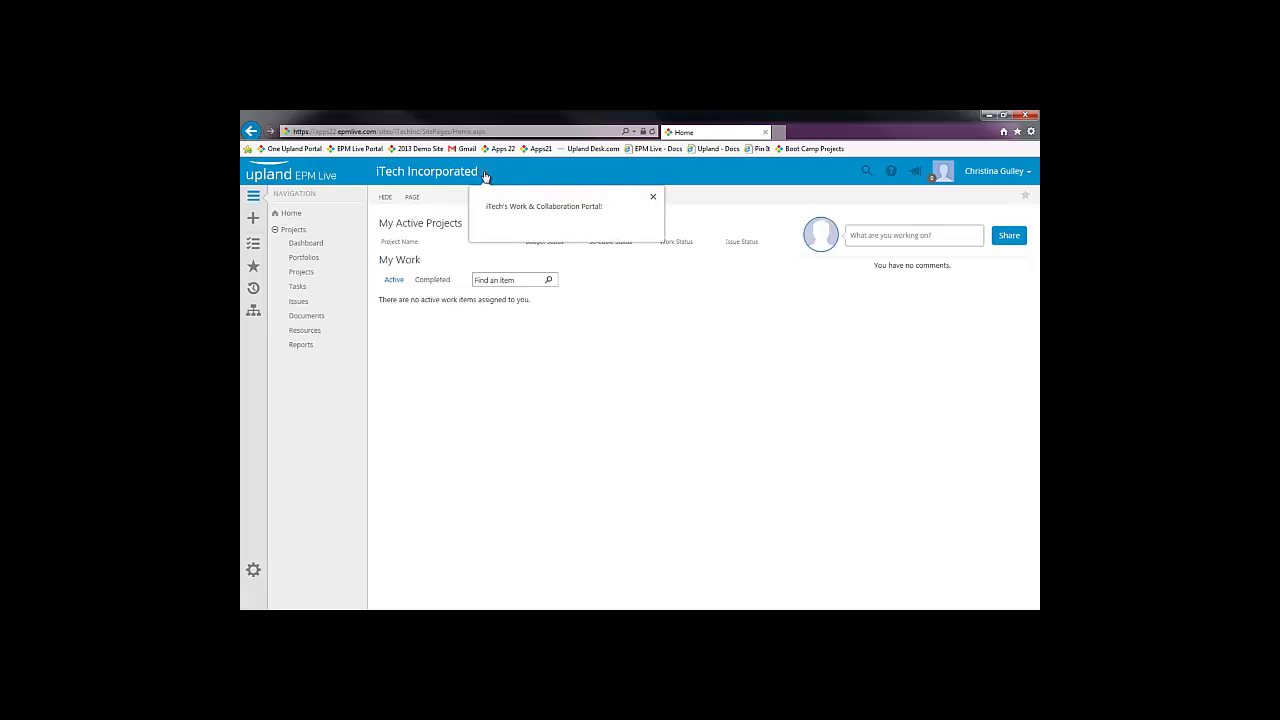
left_click(653, 200)
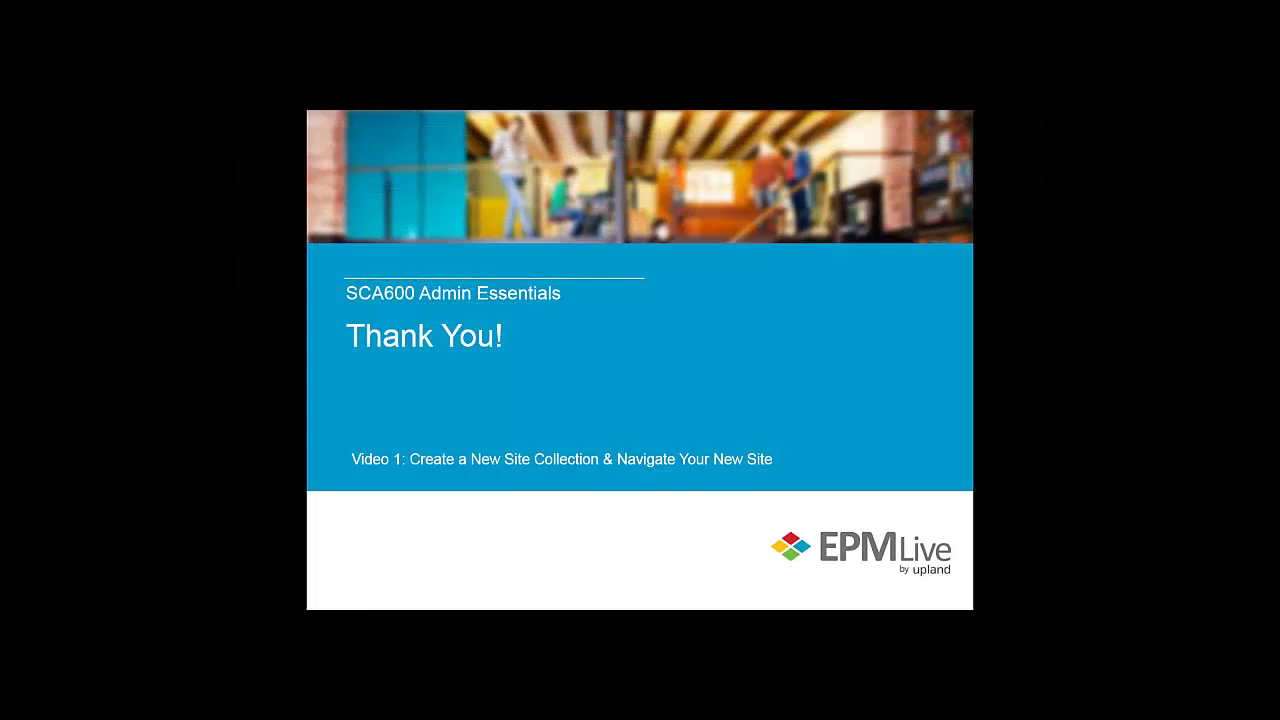